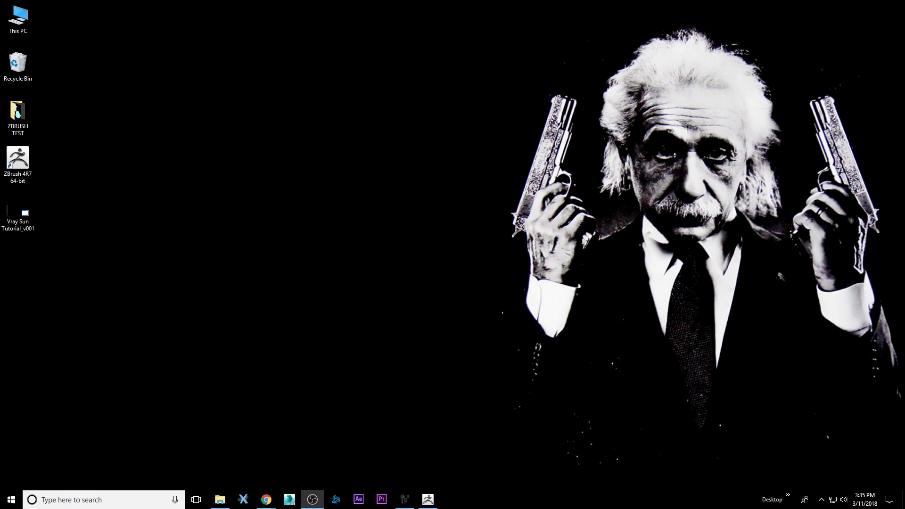
# Step: Launch 3ds Max 2016 and make the Top viewport active
pyautogui.doubleClick(18, 214)
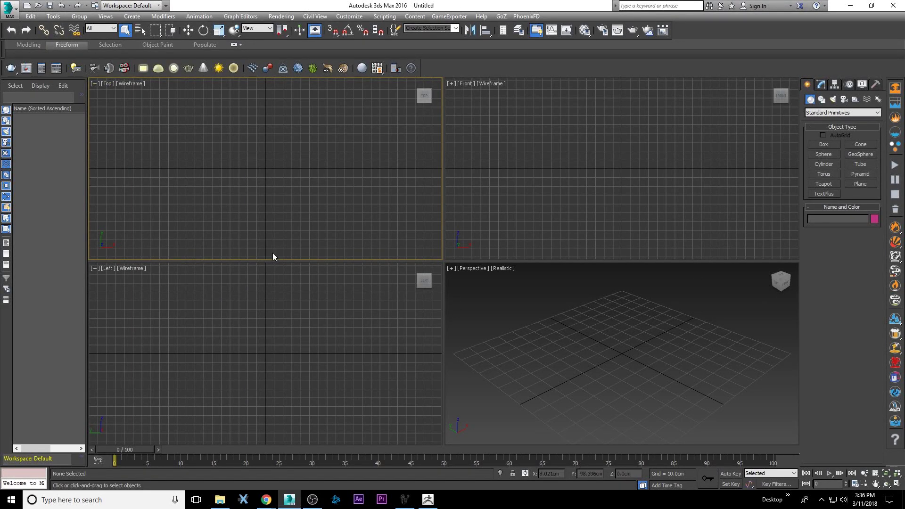
pyautogui.click(526, 321)
pyautogui.click(279, 138)
# Step: Merge Box001 from Desktop's Vray Sun Tutorial_v001.max into the empty scene
pyautogui.click(8, 12)
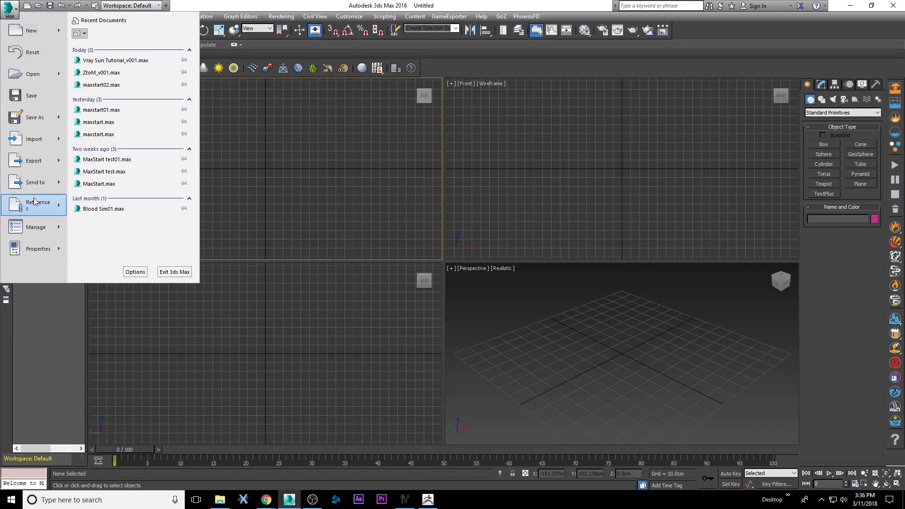
pyautogui.click(552, 171)
pyautogui.click(12, 6)
pyautogui.moveTo(33, 140)
pyautogui.click(129, 78)
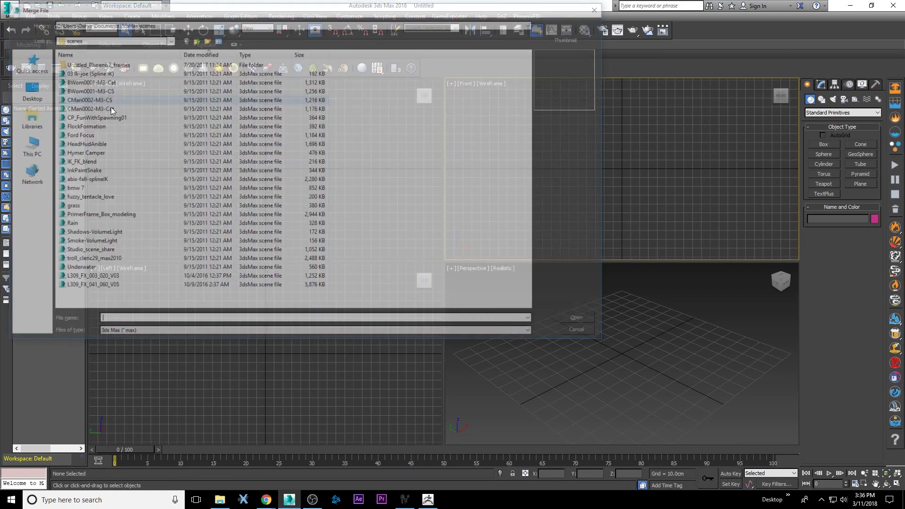
pyautogui.click(27, 90)
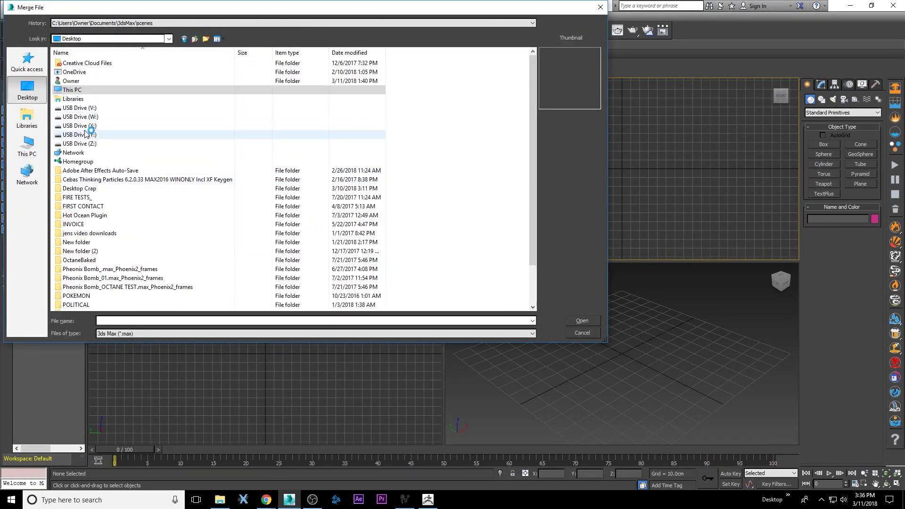
pyautogui.scroll(-2, 94, 132)
pyautogui.click(96, 305)
pyautogui.click(578, 322)
pyautogui.click(388, 166)
pyautogui.click(491, 350)
# Step: Switch the viewport to a maximized Front view framing the head
pyautogui.click(659, 331)
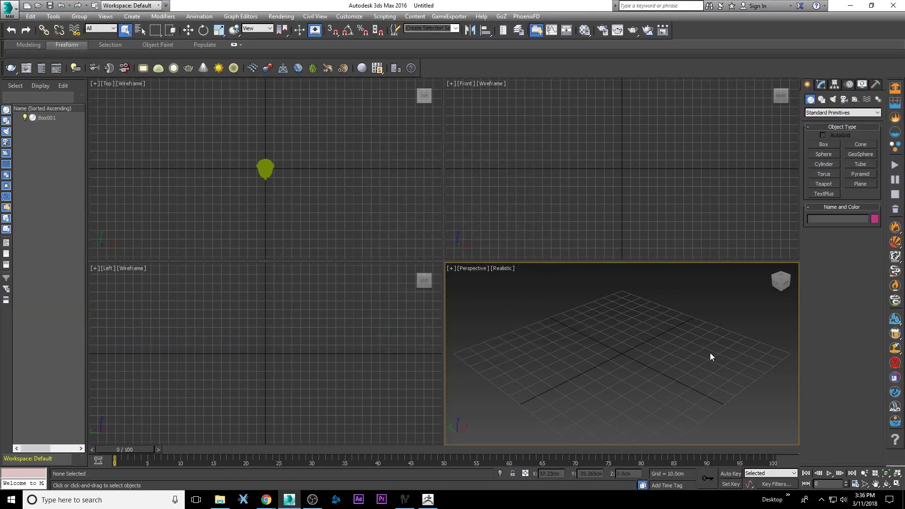
pyautogui.press('f')
pyautogui.click(897, 484)
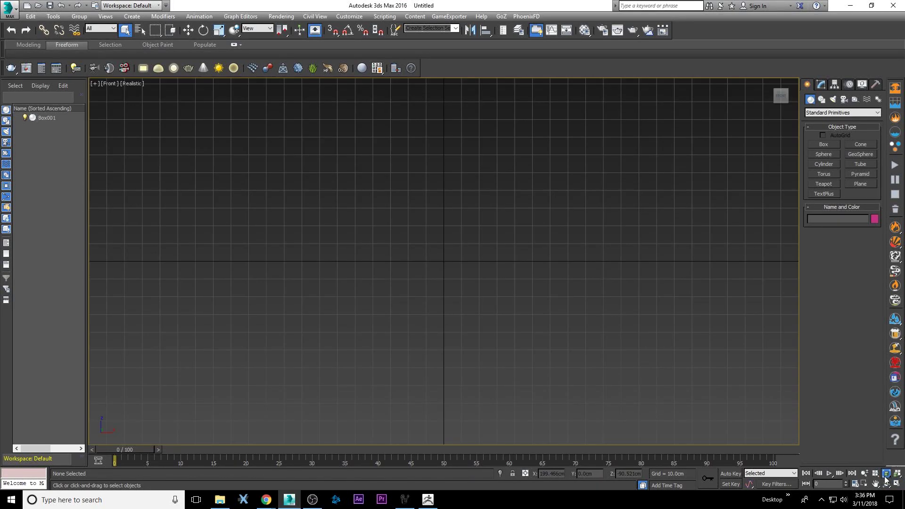
pyautogui.click(886, 473)
pyautogui.click(886, 484)
pyautogui.press('Escape')
pyautogui.scroll(-8, 398, 159)
pyautogui.scroll(2, 398, 159)
# Step: Orbit to a three-quarter perspective of the head and create PhysCamera001 from that view
pyautogui.click(437, 175)
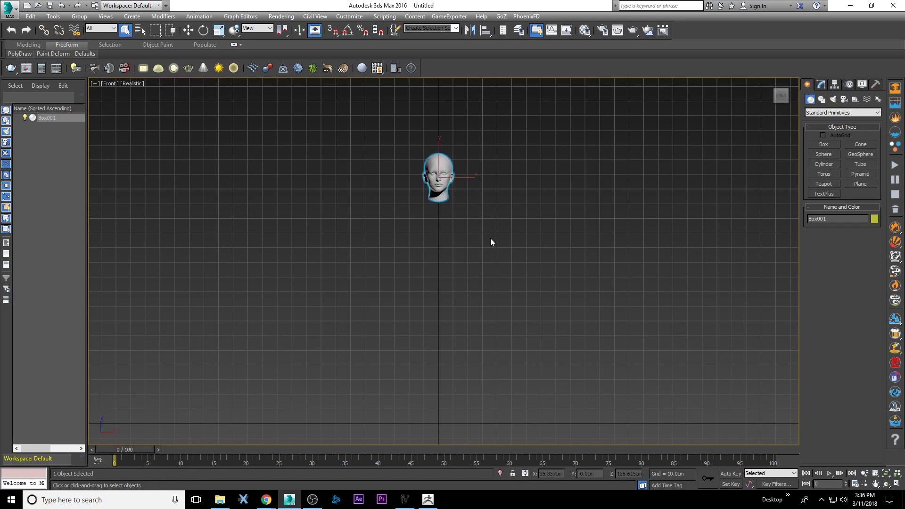
pyautogui.click(886, 473)
pyautogui.click(886, 484)
pyautogui.moveTo(441, 272); pyautogui.dragTo(539, 262)
pyautogui.press('p')
pyautogui.press('Escape')
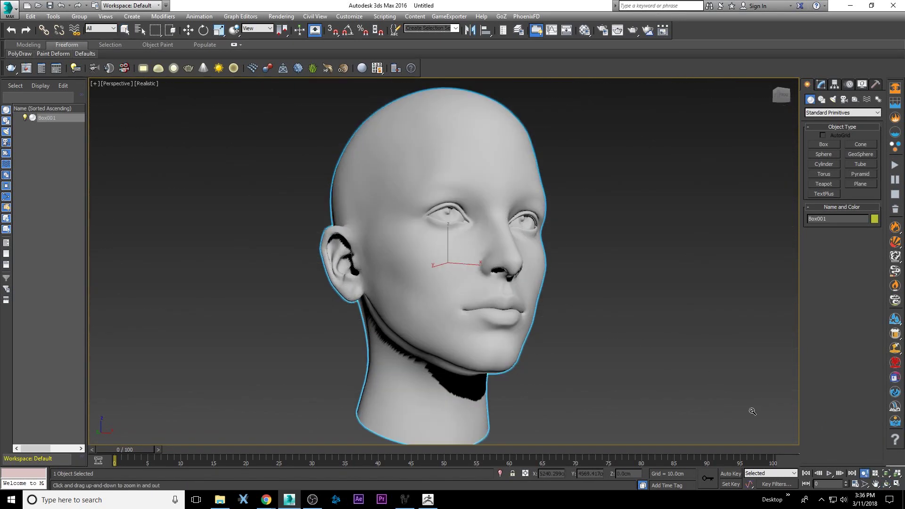
pyautogui.scroll(-5, 440, 216)
pyautogui.hotkey('ctrl', 'c')
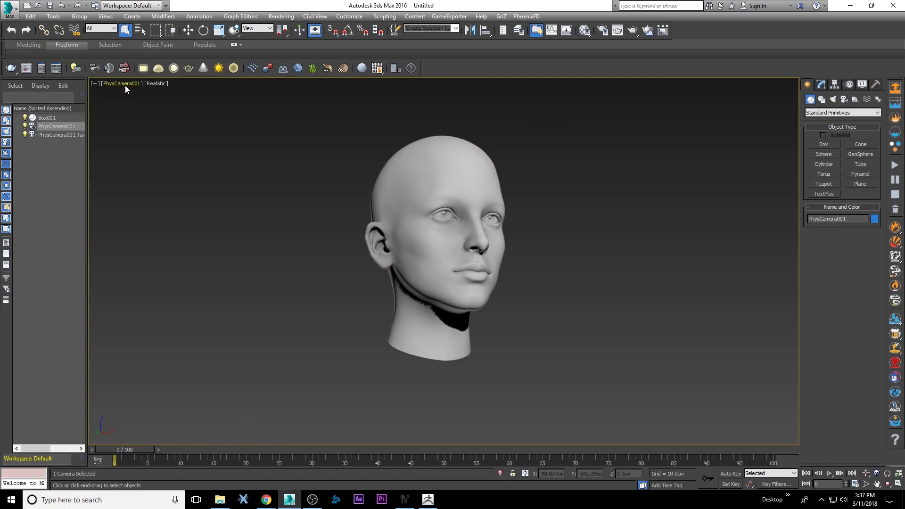
pyautogui.click(611, 218)
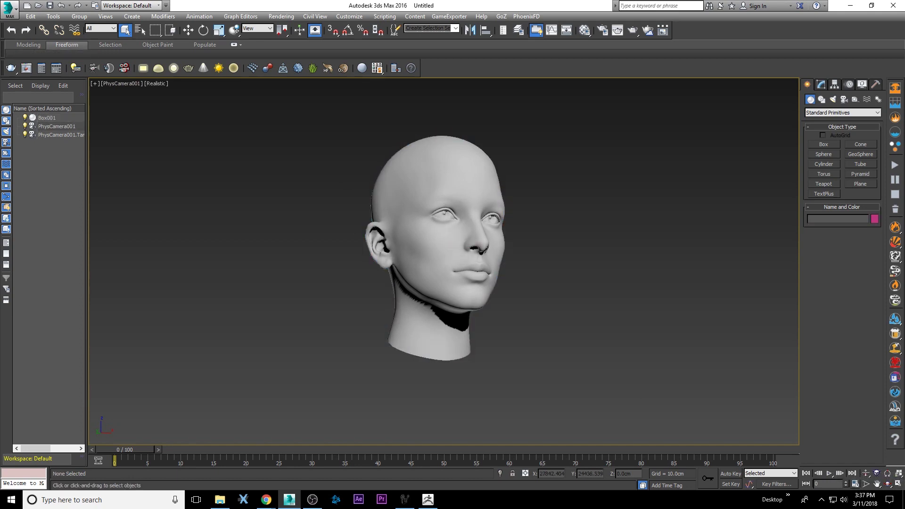
# Step: Zoom and pan the Front view to show both the head and the camera
pyautogui.press('f')
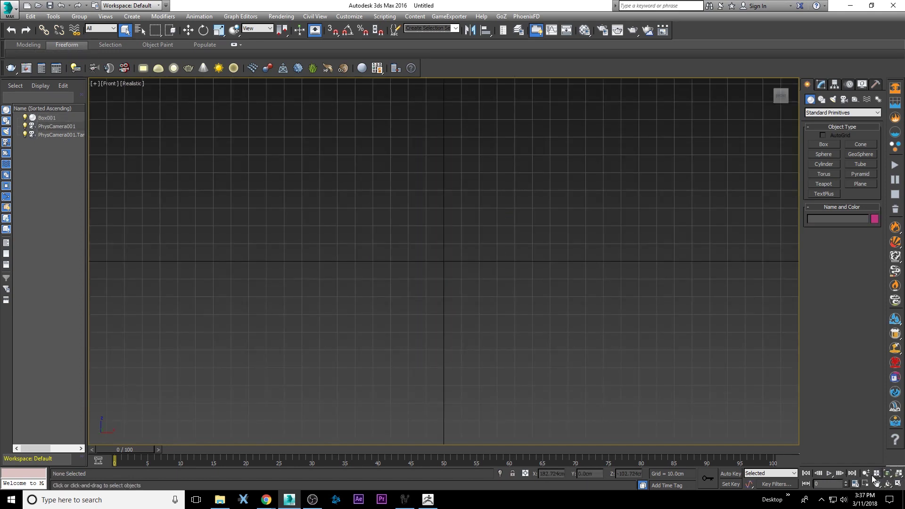
pyautogui.click(868, 473)
pyautogui.moveTo(465, 246)
pyautogui.mouseDown()
pyautogui.moveTo(448, 330)
pyautogui.moveTo(477, 249)
pyautogui.mouseUp()
pyautogui.press('q')
pyautogui.scroll(-2, 449, 333)
pyautogui.moveTo(448, 332); pyautogui.dragTo(452, 360, button='middle')
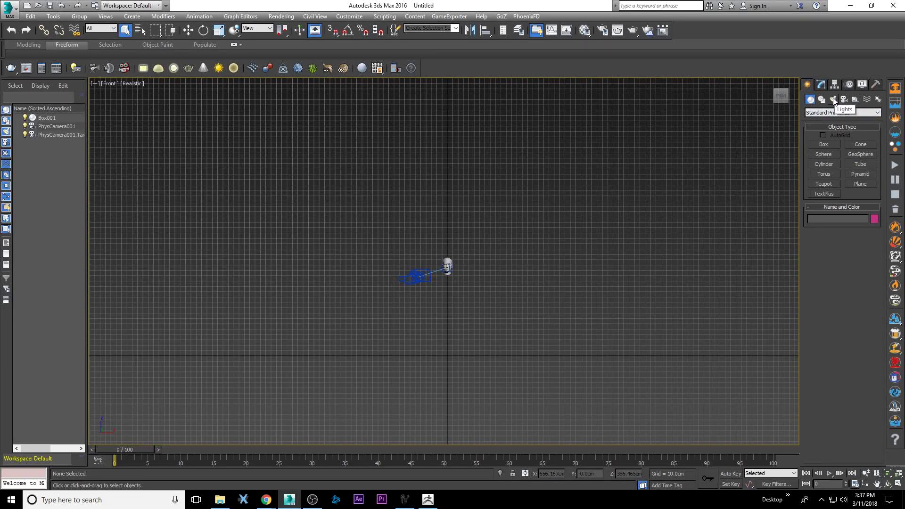
# Step: Create a VRaySun aimed down at the head and accept adding the VRaySky map
pyautogui.click(833, 100)
pyautogui.click(822, 114)
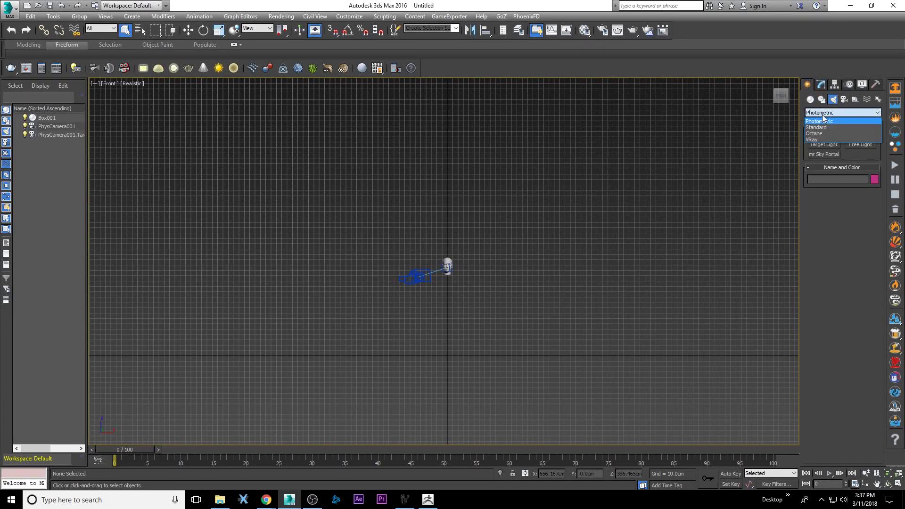
pyautogui.click(815, 140)
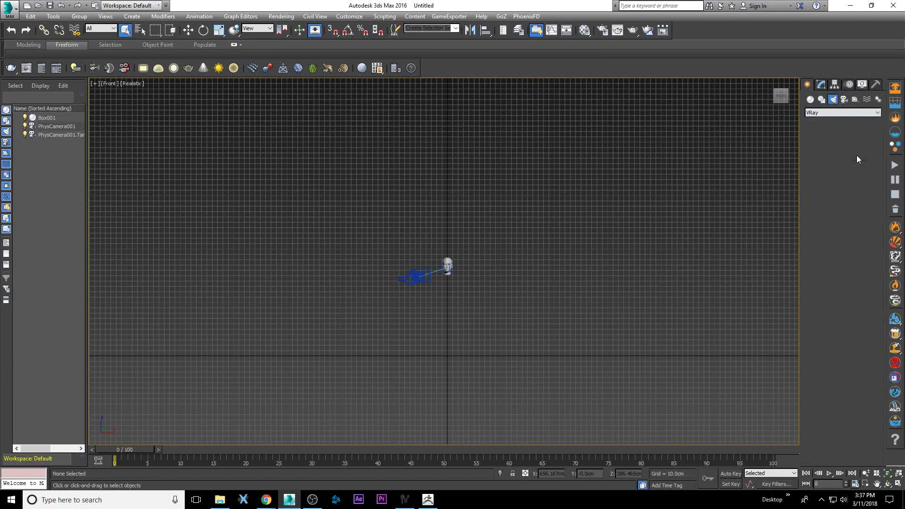
pyautogui.click(856, 155)
pyautogui.moveTo(586, 85); pyautogui.dragTo(447, 267)
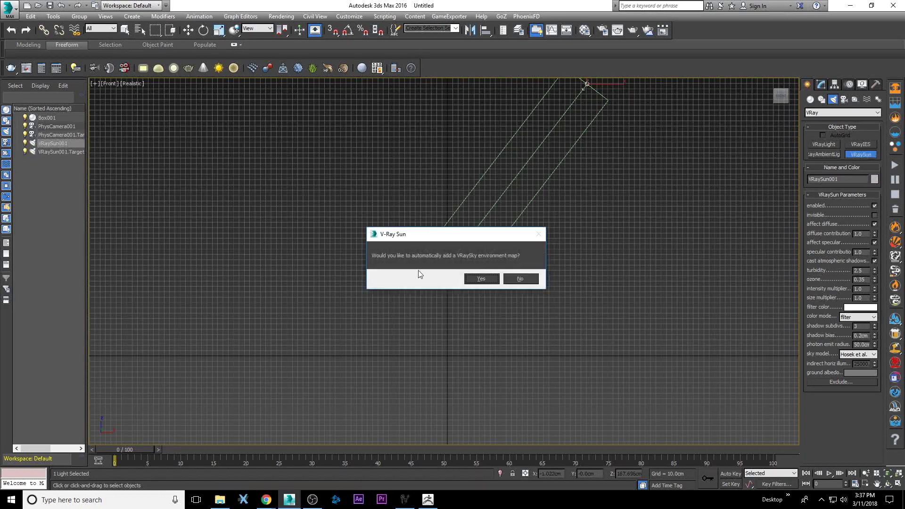
pyautogui.moveTo(429, 234); pyautogui.dragTo(344, 138)
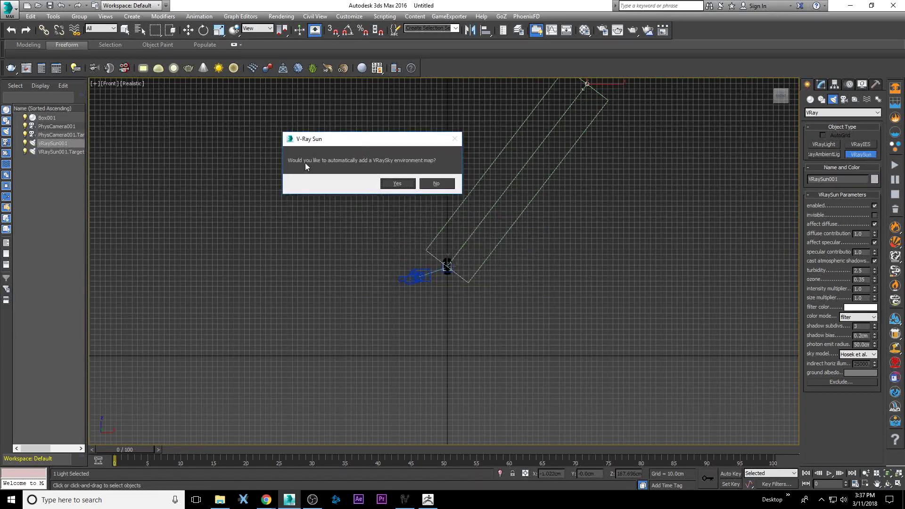
pyautogui.click(399, 184)
# Step: End light creation and zoom the Top view in on the sun and its target
pyautogui.rightClick(639, 182)
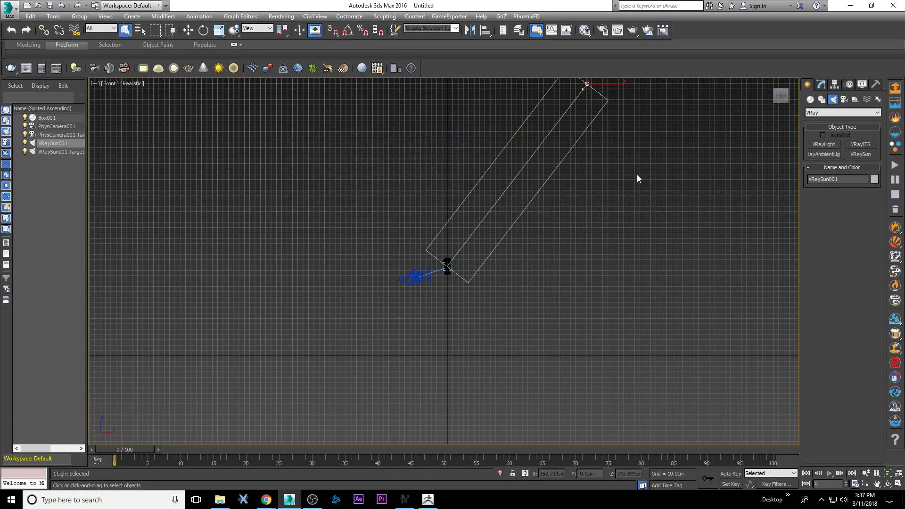
pyautogui.click(866, 473)
pyautogui.moveTo(701, 390); pyautogui.dragTo(509, 195)
pyautogui.press('t')
pyautogui.moveTo(453, 183); pyautogui.dragTo(448, 108)
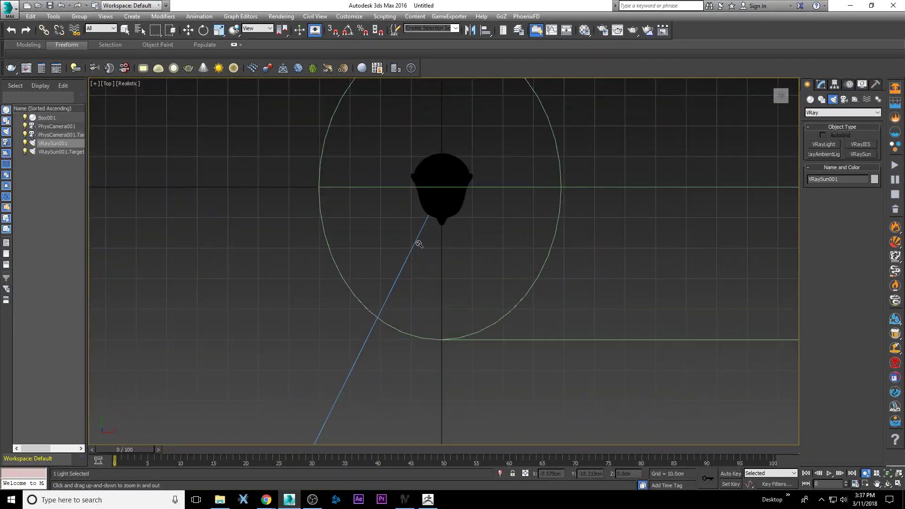
pyautogui.scroll(-4, 375, 205)
pyautogui.press('Escape')
# Step: Move VRaySun001 down-left so the PhysCamera001 view shows the head half-lit, then test render
pyautogui.press('w')
pyautogui.moveTo(584, 208); pyautogui.dragTo(579, 334)
pyautogui.click(570, 187)
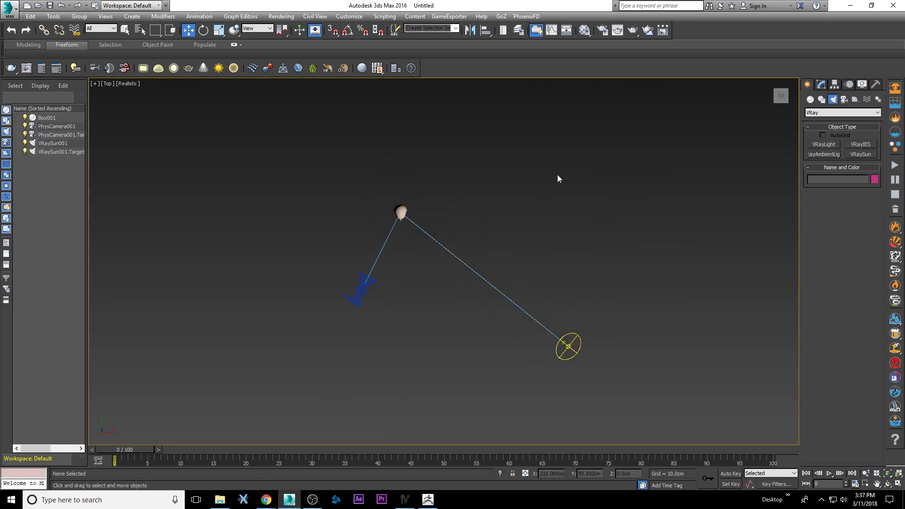
pyautogui.press('c')
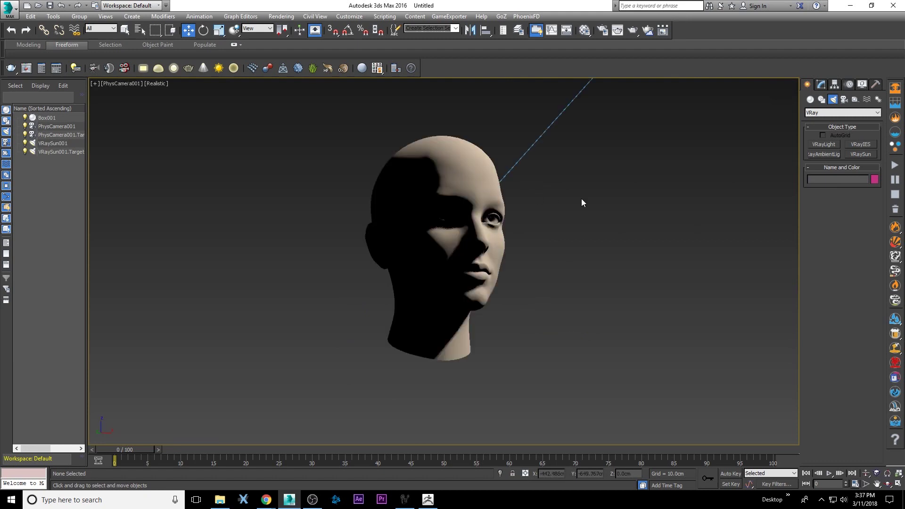
pyautogui.rightClick(561, 175)
pyautogui.click(632, 30)
# Step: Set the renderer to V-Ray Adv 3.30.05 in Render Setup, cancelling a started render
pyautogui.press('F10')
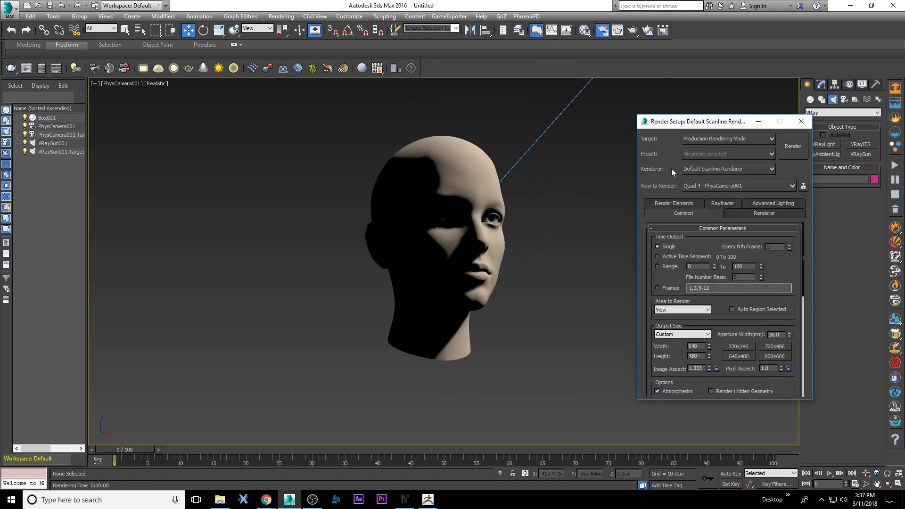
pyautogui.click(728, 170)
pyautogui.click(700, 246)
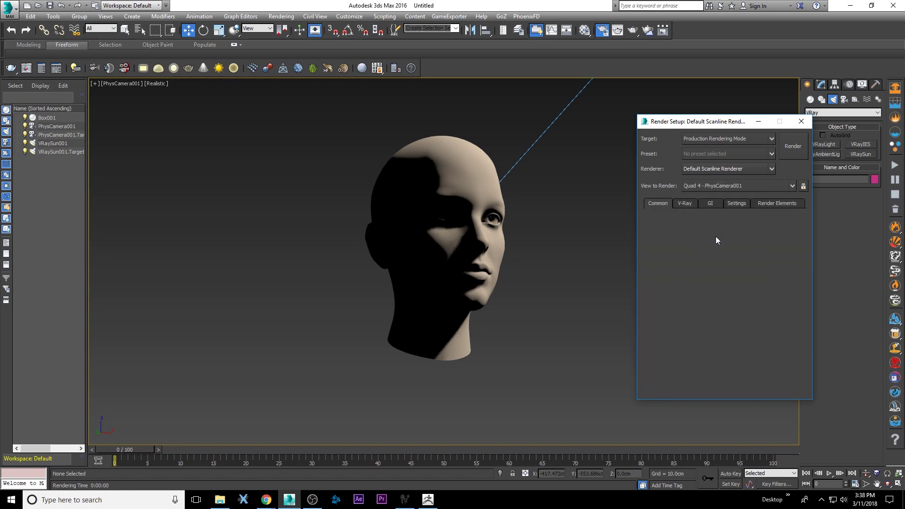
pyautogui.click(792, 148)
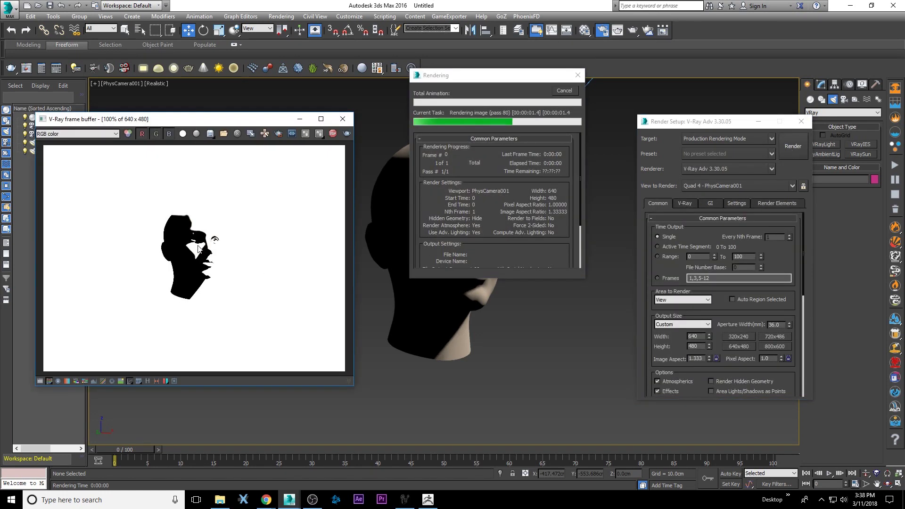
pyautogui.scroll(1, 188, 236)
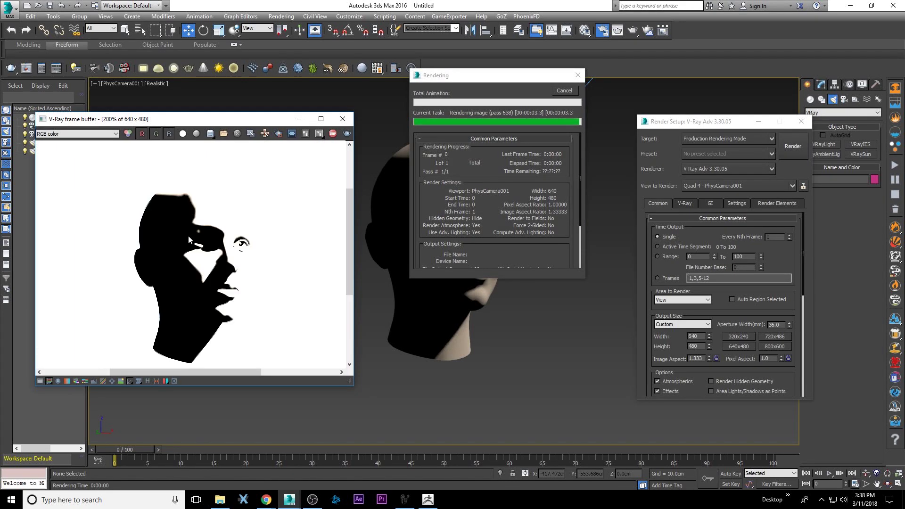
pyautogui.click(555, 92)
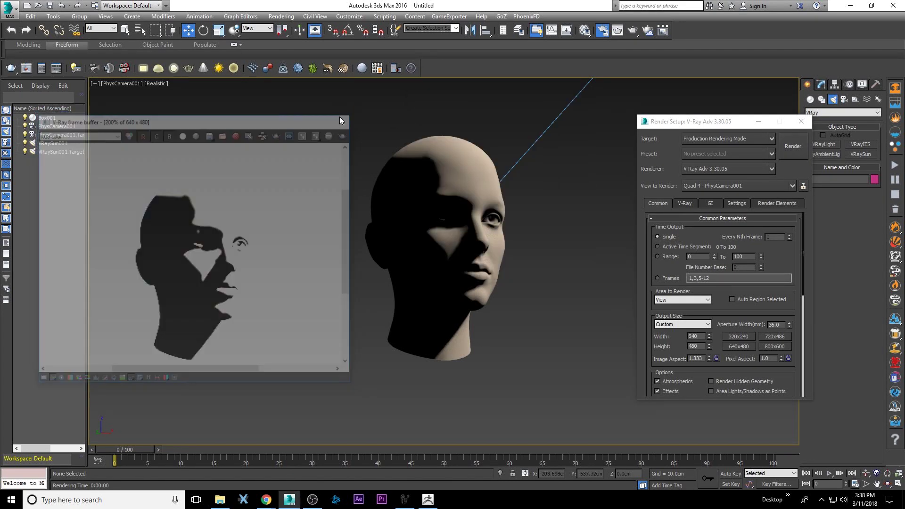
pyautogui.scroll(-3, 673, 267)
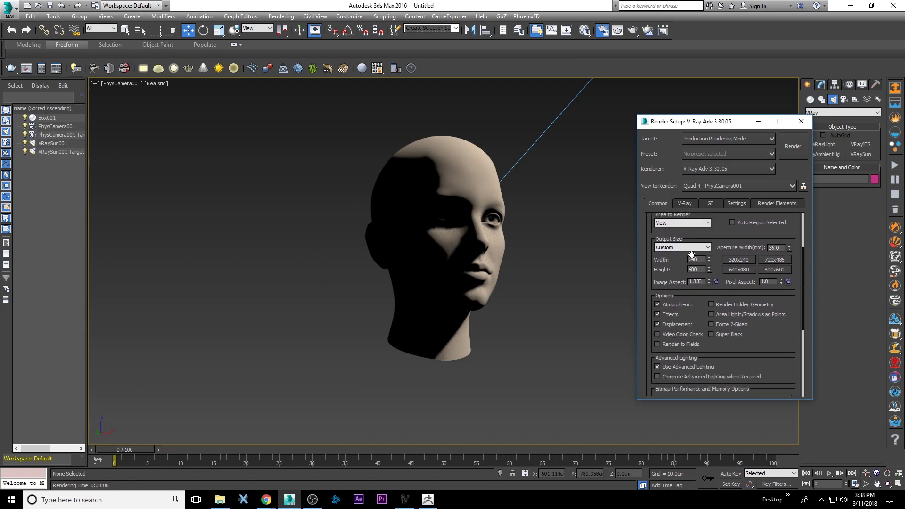
# Step: Set output size to HDTV 1920x1080, render the camera view, and close the frame buffer
pyautogui.click(690, 248)
pyautogui.click(673, 366)
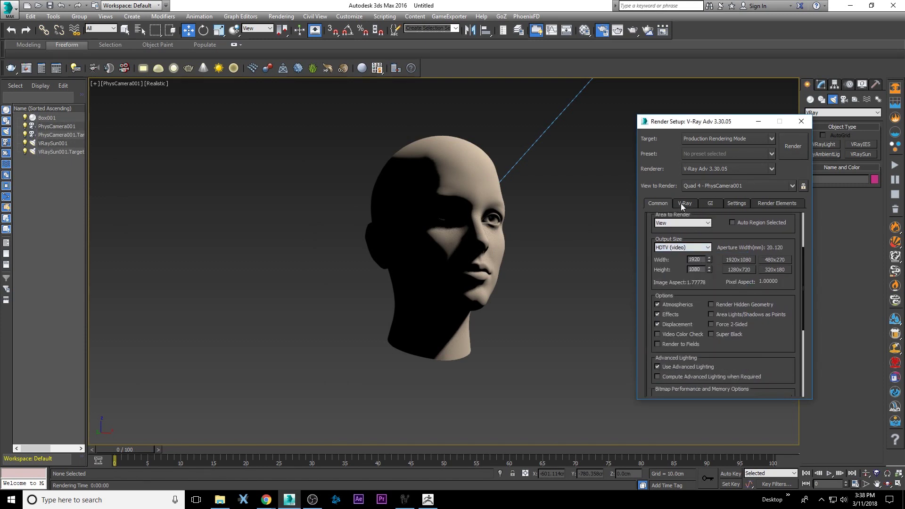
pyautogui.click(709, 205)
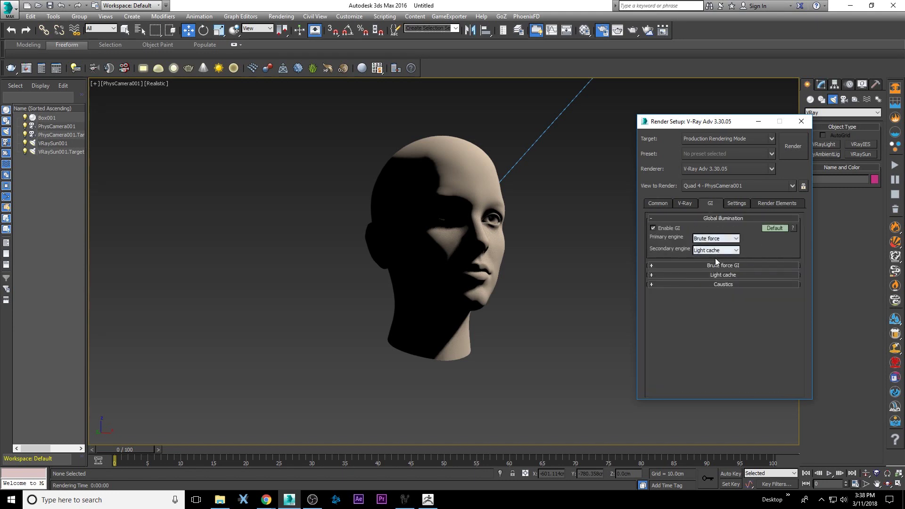
pyautogui.click(684, 203)
pyautogui.scroll(-3, 693, 295)
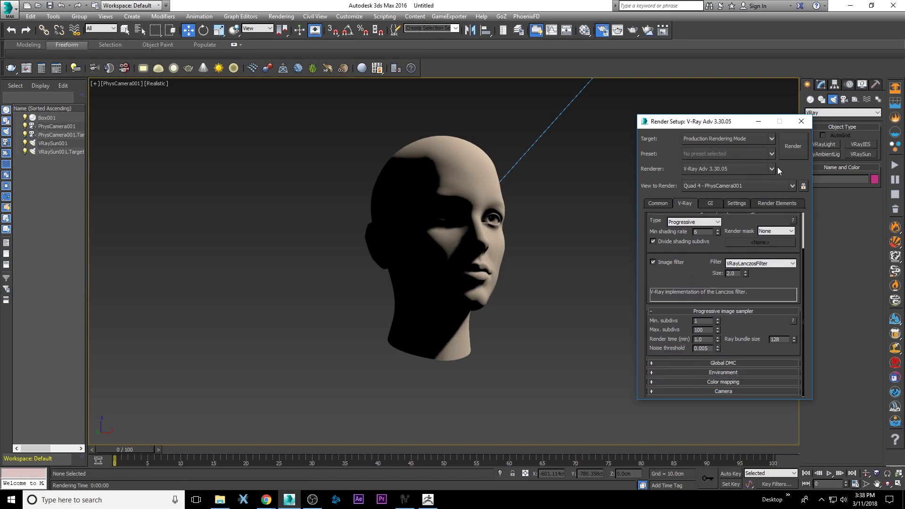
pyautogui.click(801, 121)
pyautogui.click(633, 32)
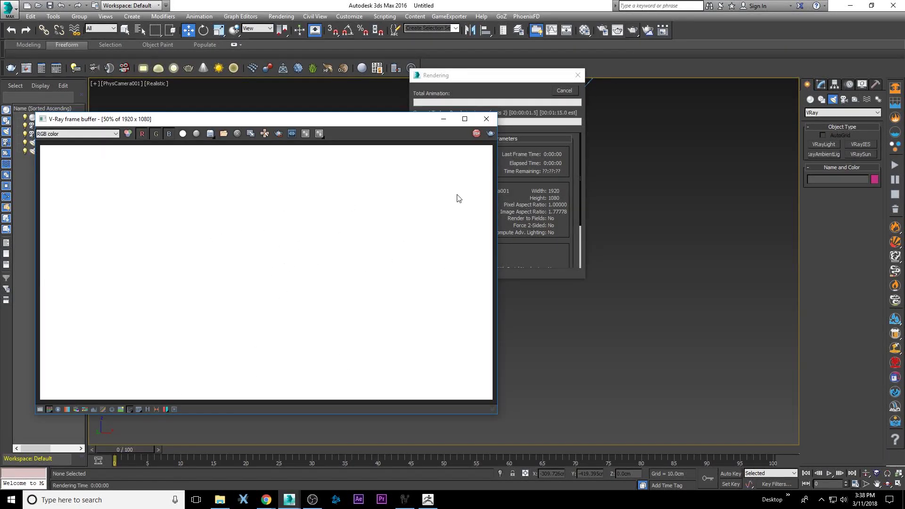
pyautogui.click(487, 118)
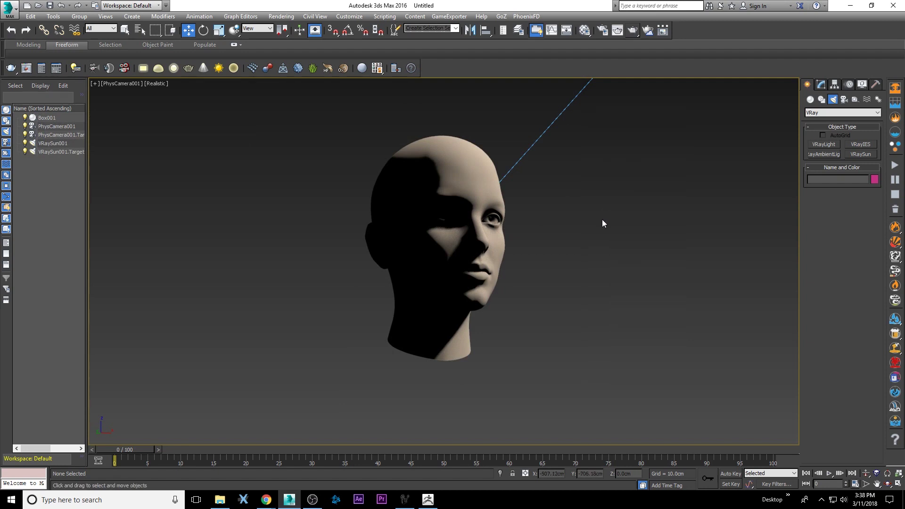
# Step: Set VRaySun001's intensity multiplier to 0.1 in the Modify panel
pyautogui.press('f')
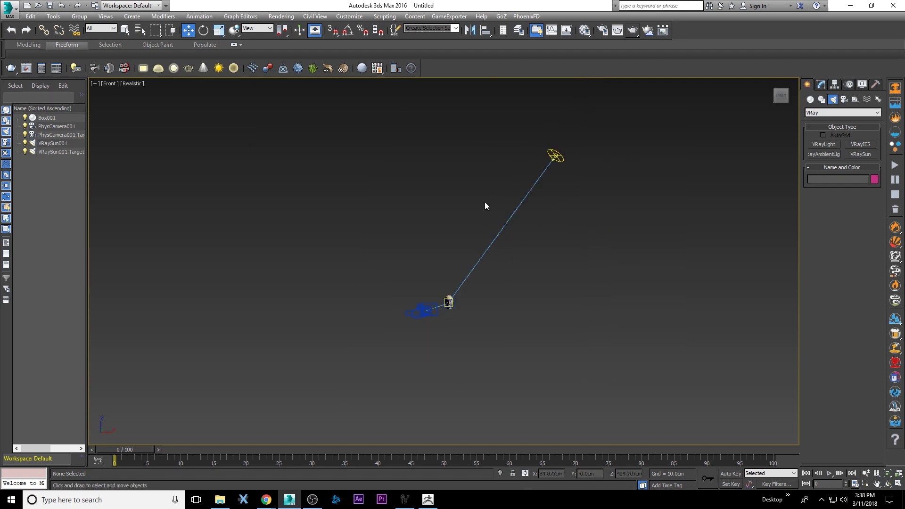
pyautogui.scroll(5, 479, 224)
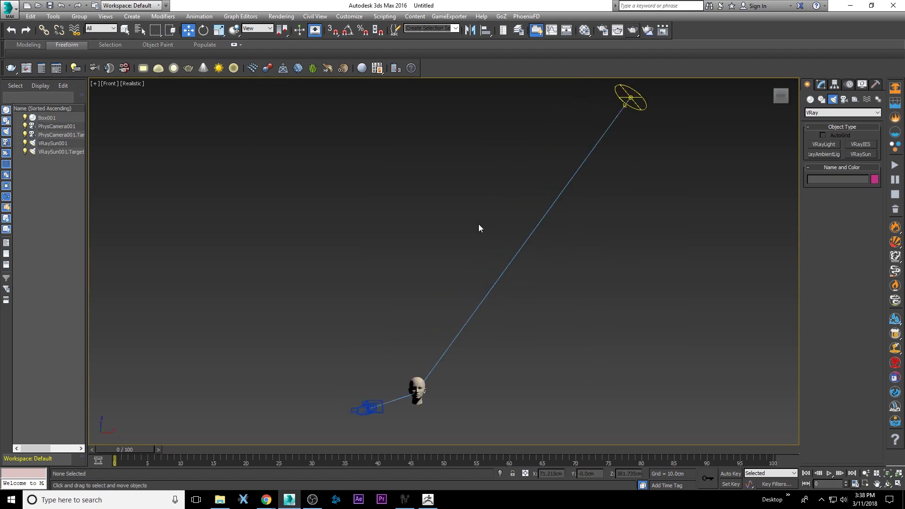
pyautogui.click(641, 109)
pyautogui.click(821, 85)
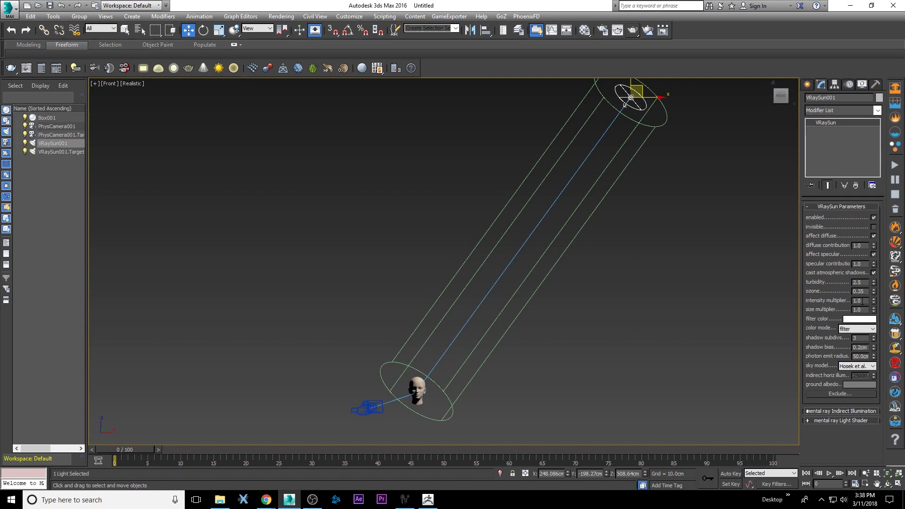
pyautogui.doubleClick(859, 300)
pyautogui.write('.1')
pyautogui.click(685, 309)
# Step: Re-render the PhysCamera001 view and close the pale result
pyautogui.press('c')
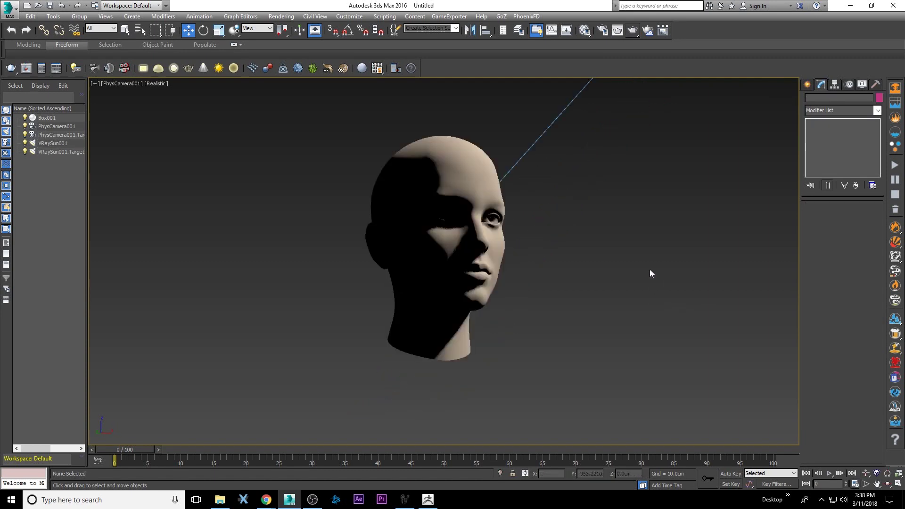
pyautogui.click(634, 31)
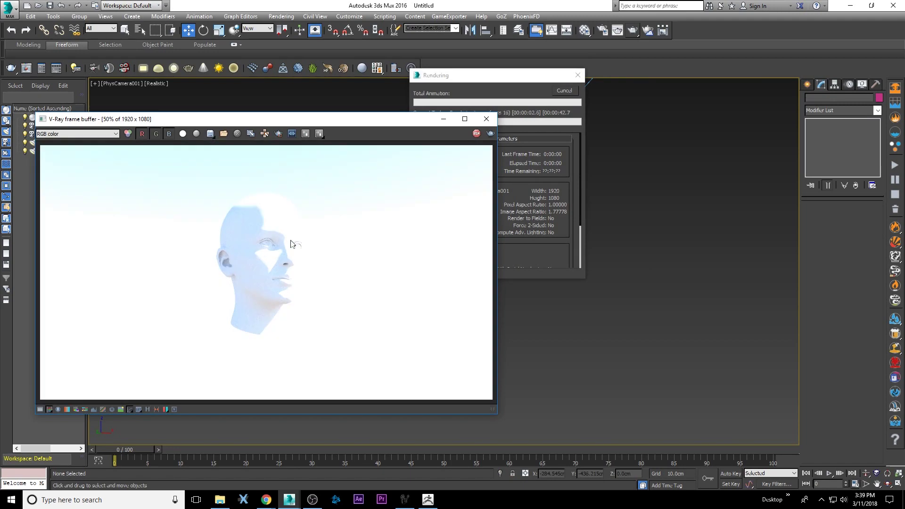
pyautogui.click(486, 119)
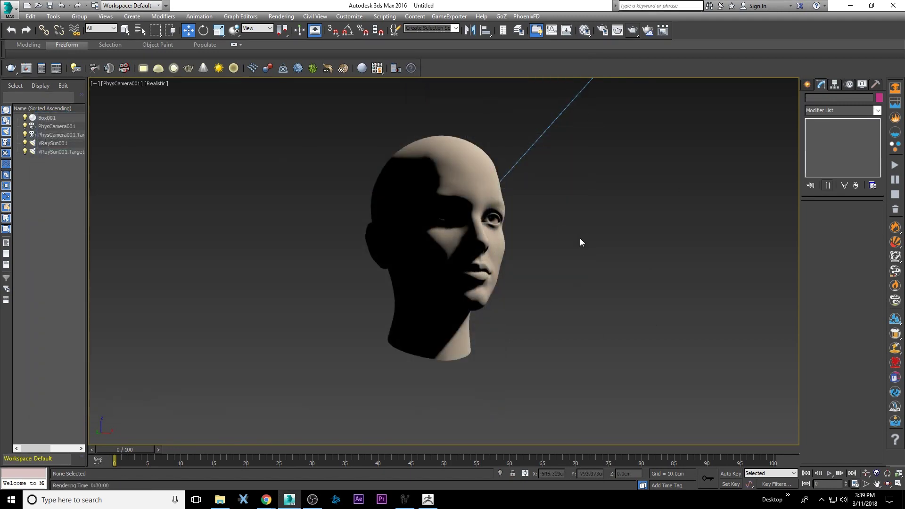
# Step: Instance the DefaultVRaySky environment map into a Material Editor slot
pyautogui.press('f')
pyautogui.scroll(3, 490, 308)
pyautogui.scroll(-2, 474, 314)
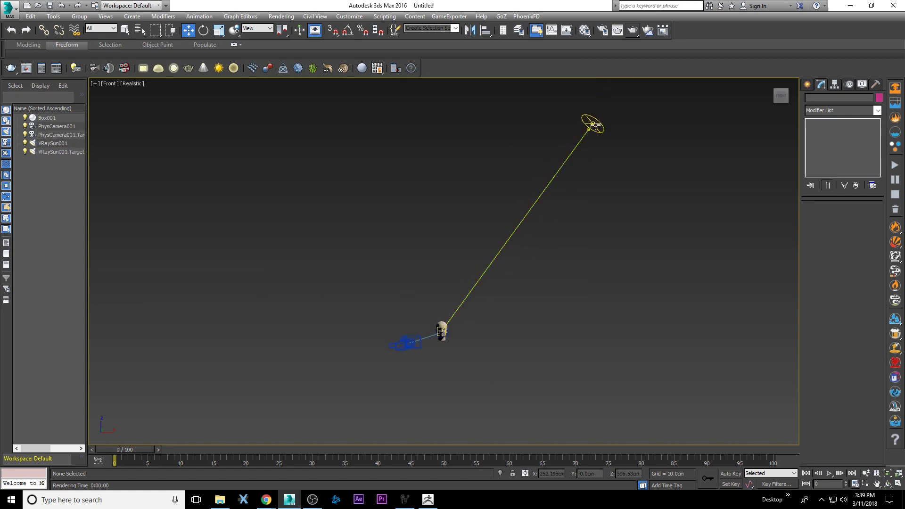
pyautogui.click(281, 16)
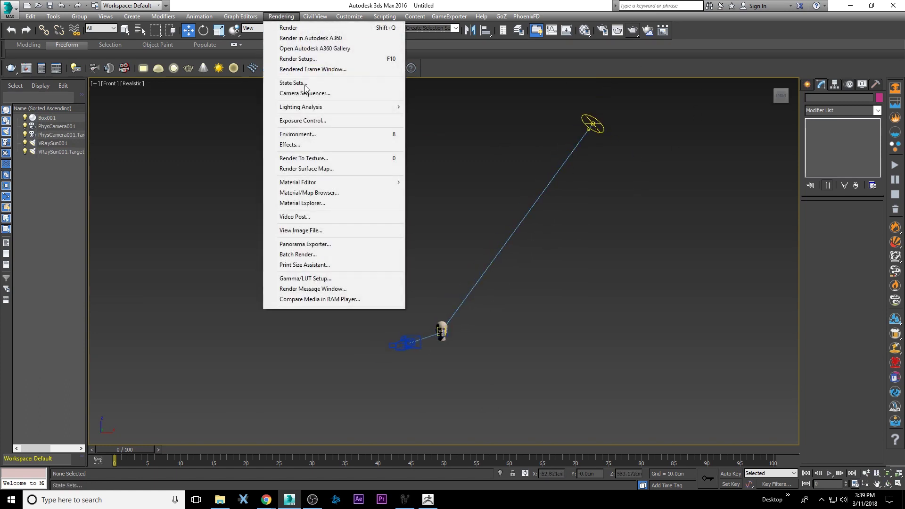
pyautogui.click(299, 135)
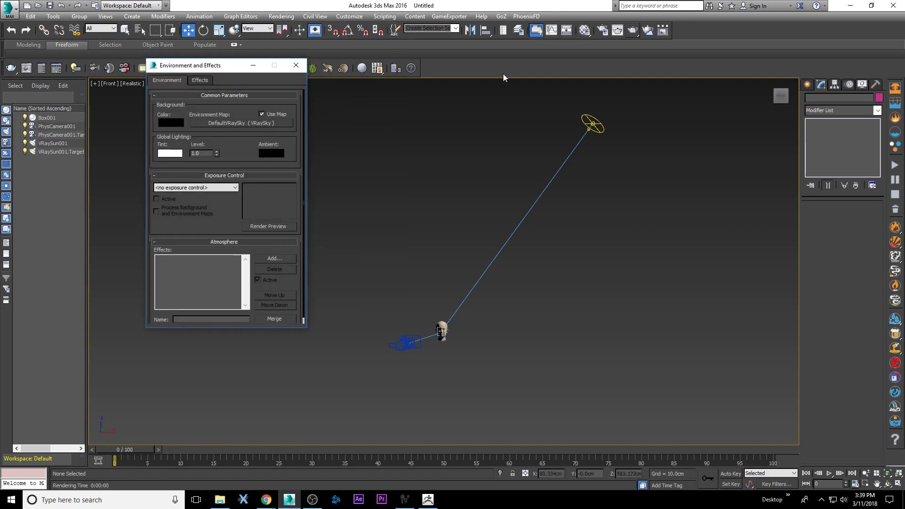
pyautogui.click(584, 30)
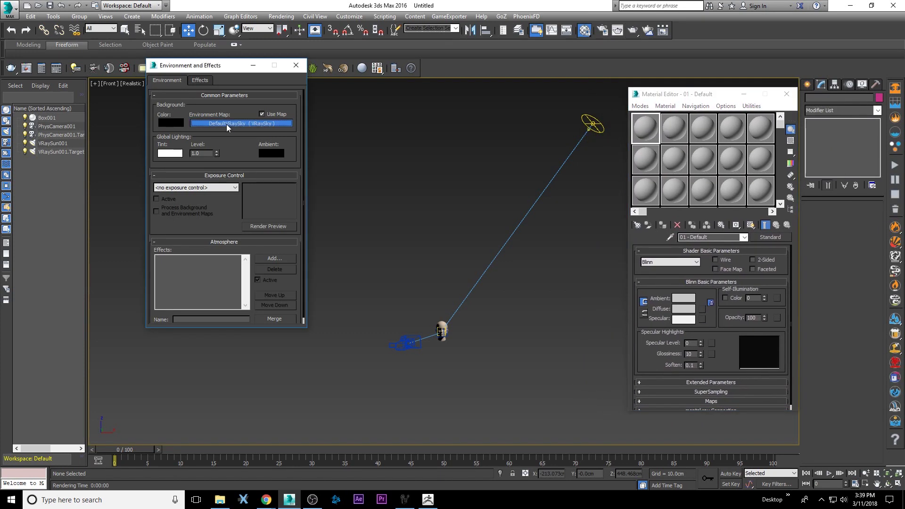
pyautogui.moveTo(226, 127); pyautogui.dragTo(653, 132)
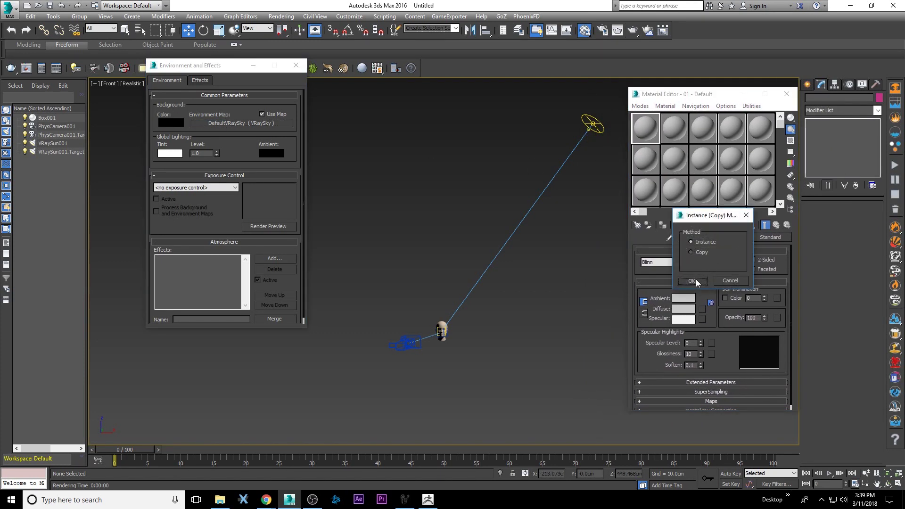
pyautogui.click(691, 281)
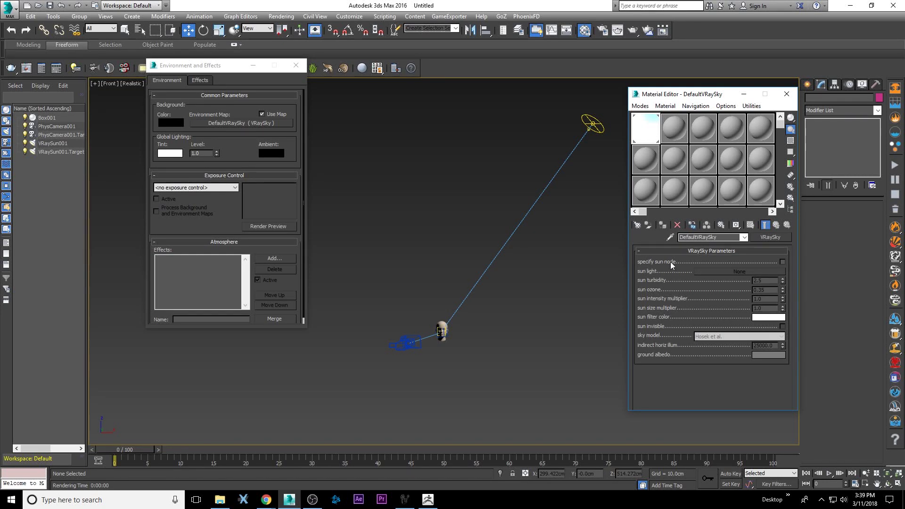
# Step: Enable the sky's specified sun node, pick VRaySun001, and set sun intensity to 0.03
pyautogui.click(782, 262)
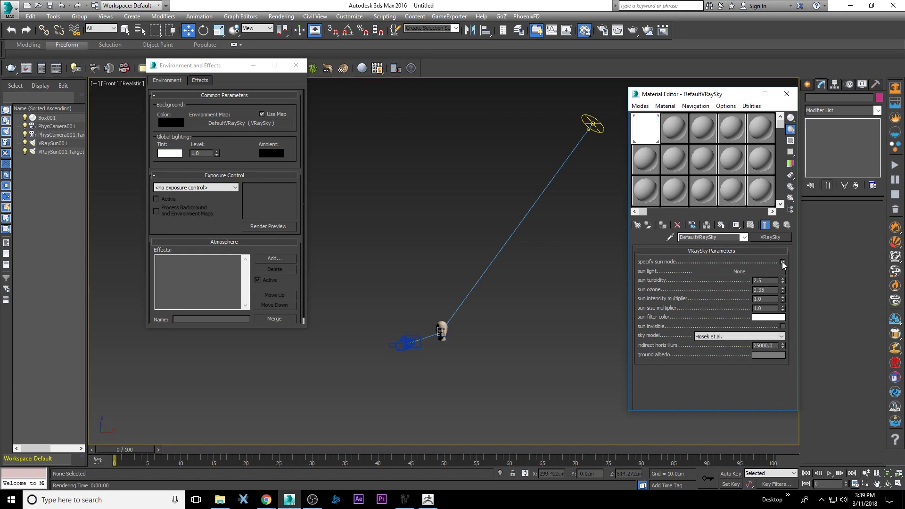
pyautogui.click(719, 271)
pyautogui.click(598, 131)
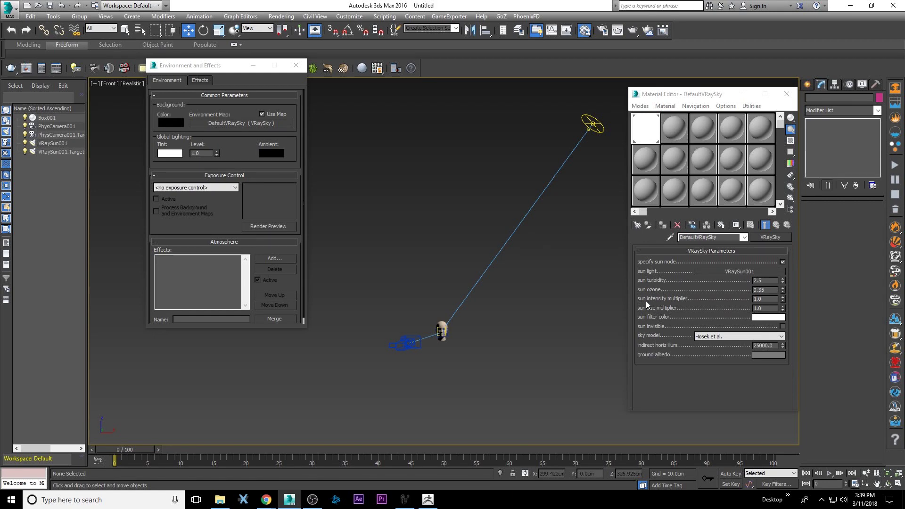
pyautogui.doubleClick(766, 299)
pyautogui.write('.0')
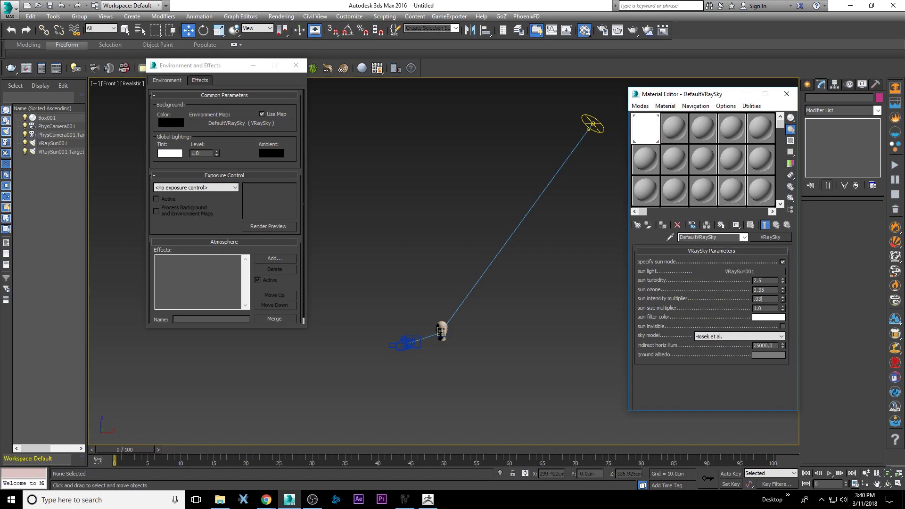
pyautogui.write('3')
pyautogui.press('Return')
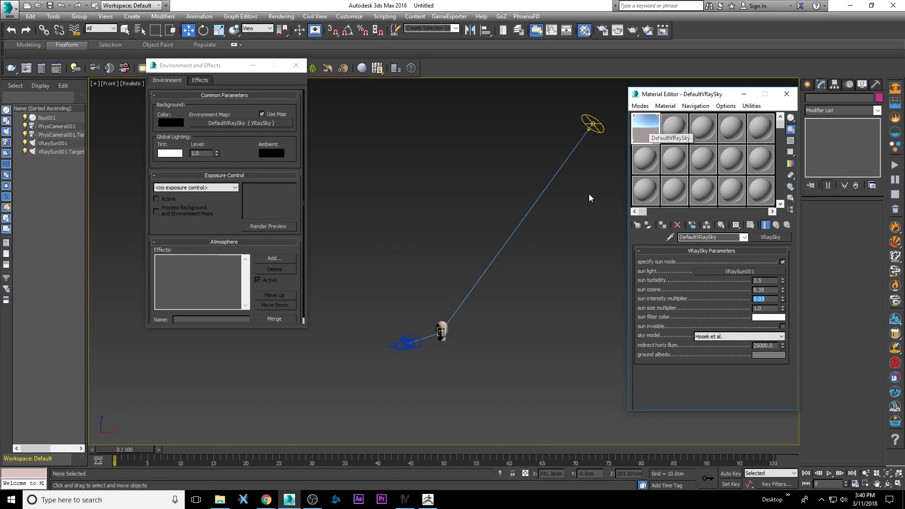
# Step: Close the Material Editor and render the camera view against the blue sky
pyautogui.click(603, 188)
pyautogui.click(787, 94)
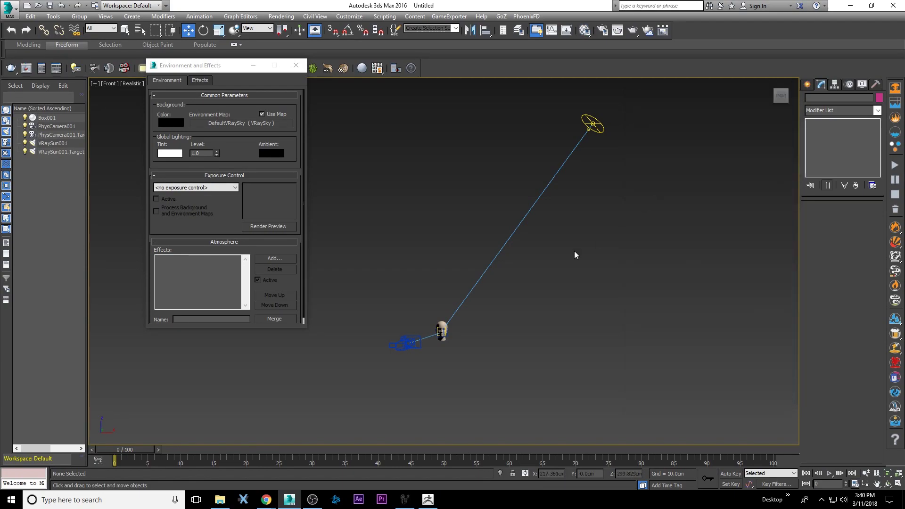
pyautogui.press('c')
pyautogui.click(648, 30)
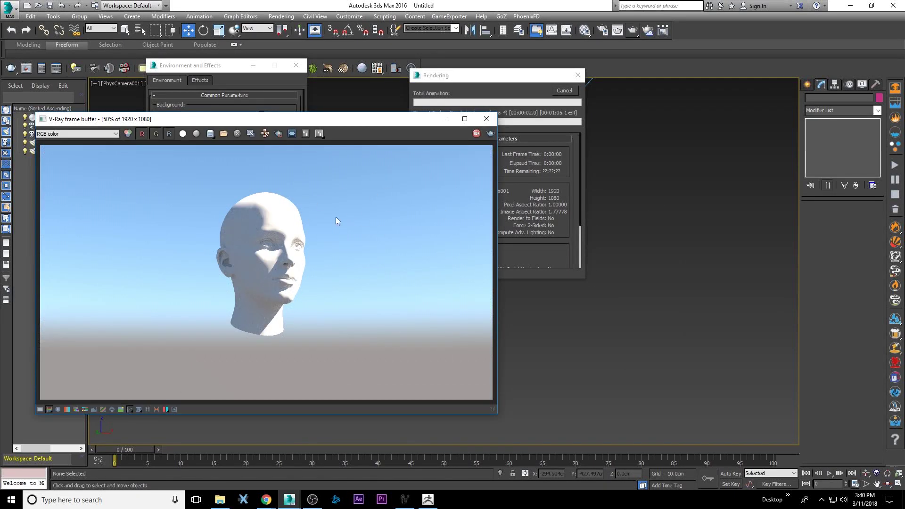
# Step: Close the frame buffer and check the Exposure Control list in Environment settings
pyautogui.click(486, 119)
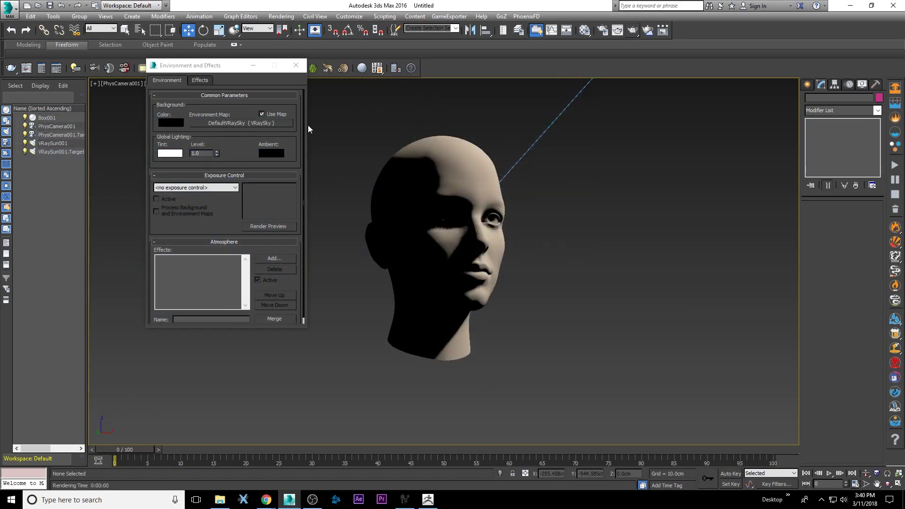
pyautogui.click(231, 154)
pyautogui.scroll(-1, 230, 128)
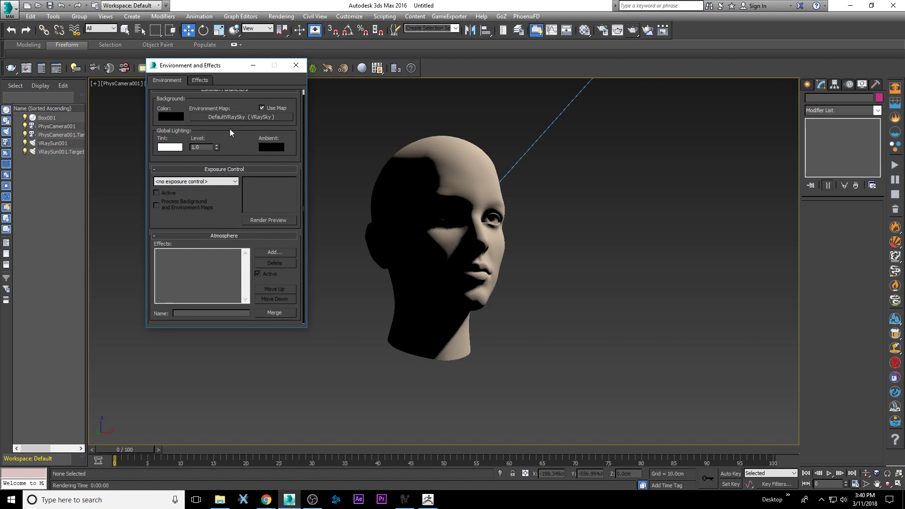
pyautogui.click(204, 183)
pyautogui.click(210, 184)
pyautogui.click(638, 279)
# Step: Choose Physical Camera Exposure Control from the Exposure Control list
pyautogui.press('f')
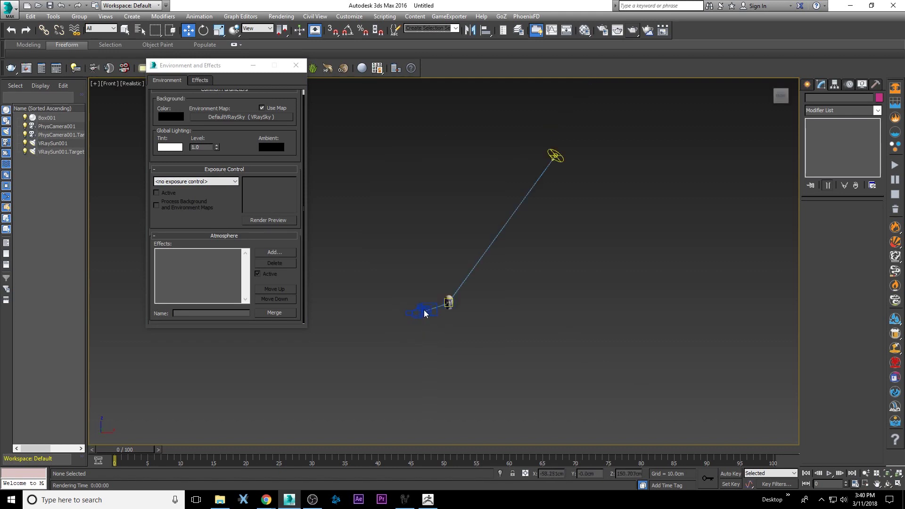
pyautogui.scroll(5, 424, 302)
pyautogui.click(422, 300)
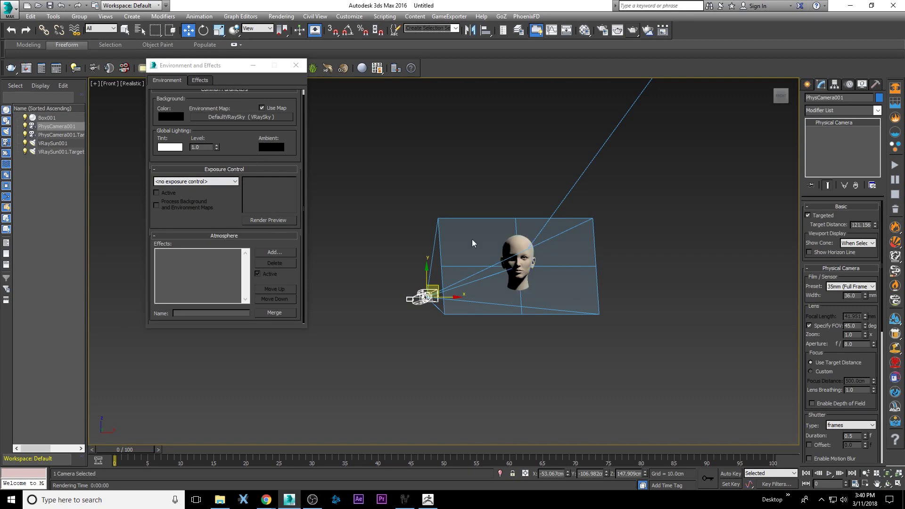
pyautogui.click(345, 213)
pyautogui.click(216, 182)
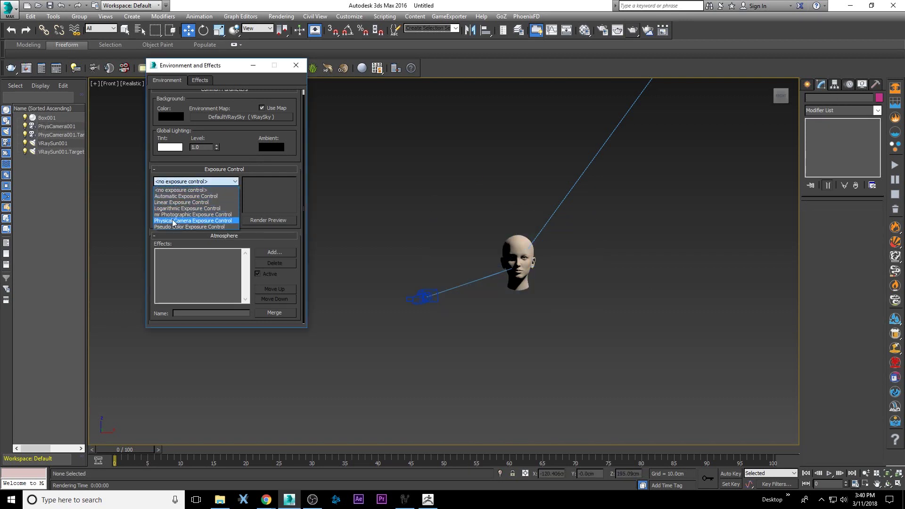
pyautogui.click(188, 220)
pyautogui.scroll(-2, 184, 219)
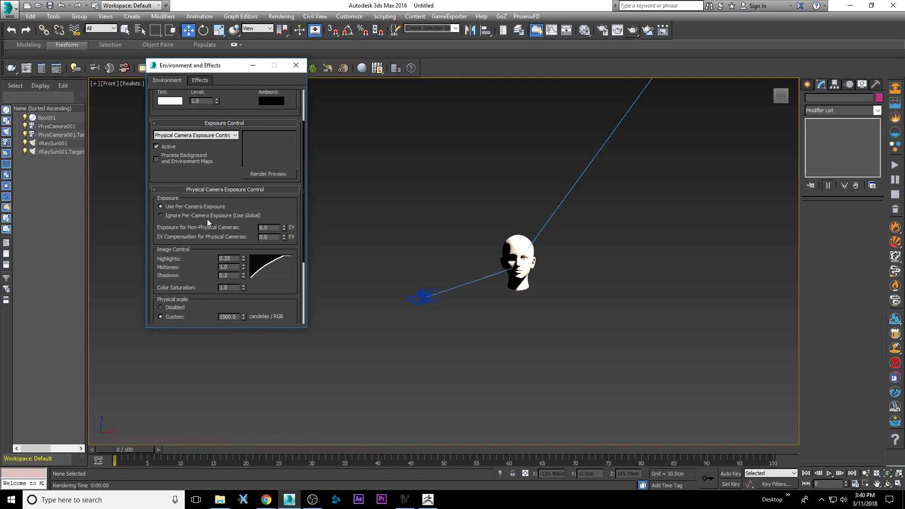
# Step: Select PhysCamera001 and set its target exposure value to 10 EV
pyautogui.click(413, 297)
pyautogui.click(413, 297)
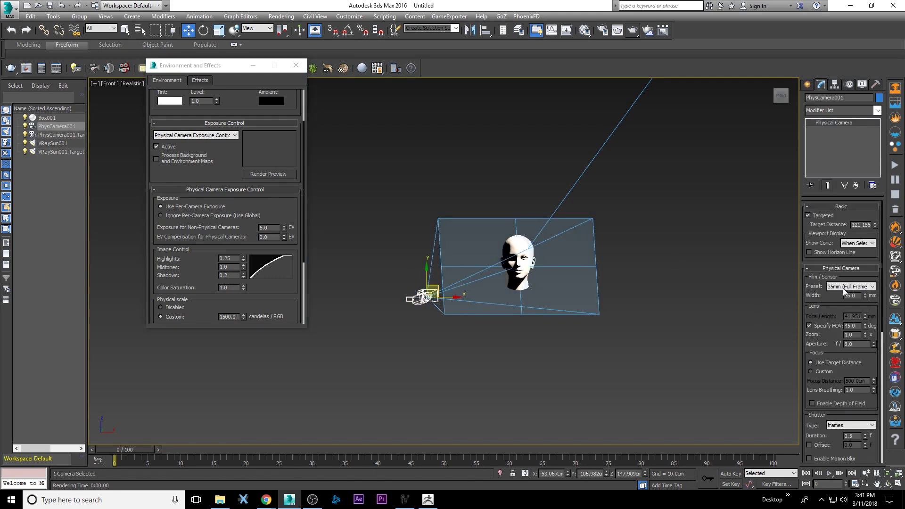
pyautogui.moveTo(815, 301); pyautogui.dragTo(813, 71)
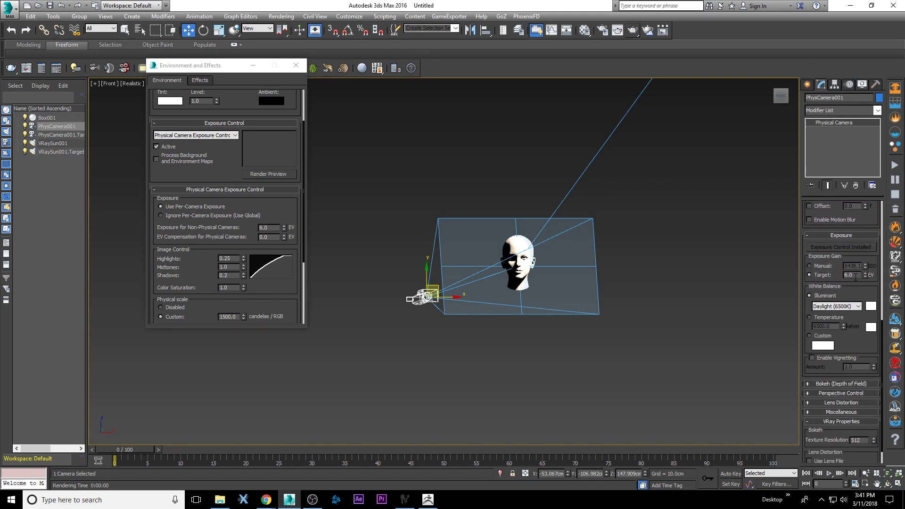
pyautogui.write('1')
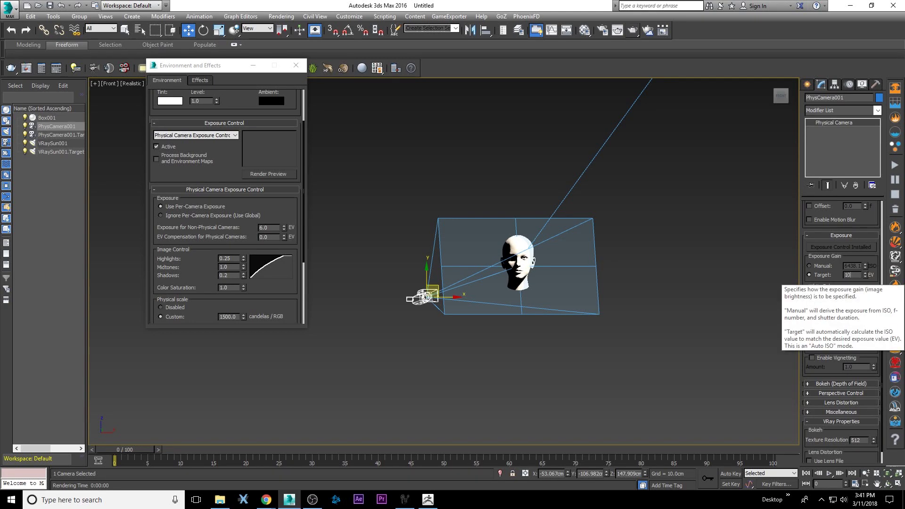
pyautogui.write('0')
pyautogui.press('Return')
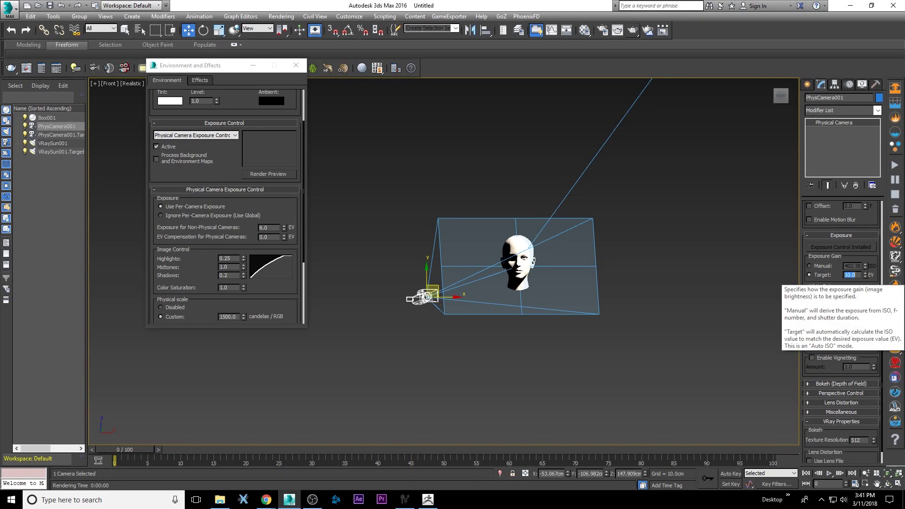
# Step: Keep exposure gain on target EV, set white balance to Custom, and deselect the camera
pyautogui.click(828, 266)
pyautogui.click(813, 275)
pyautogui.click(826, 335)
pyautogui.click(649, 246)
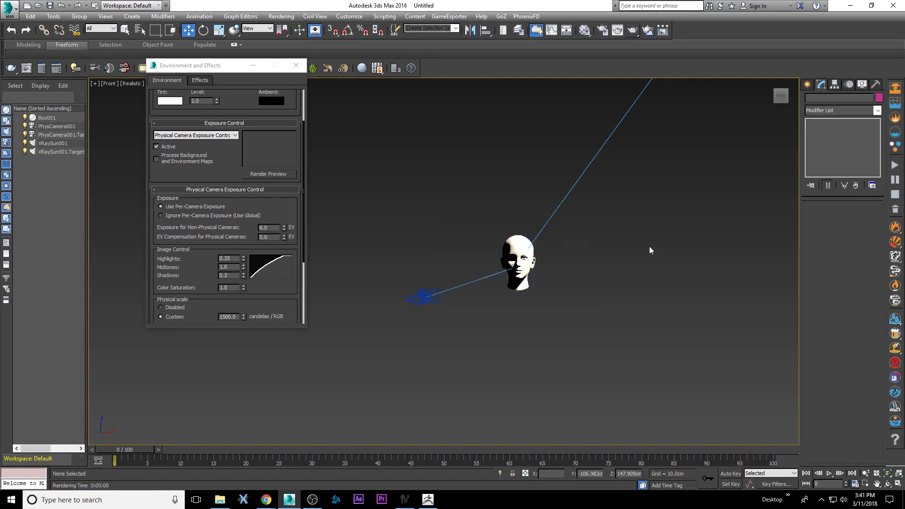
# Step: Render from PhysCamera001, zoom in to inspect the eye, and close the render
pyautogui.press('c')
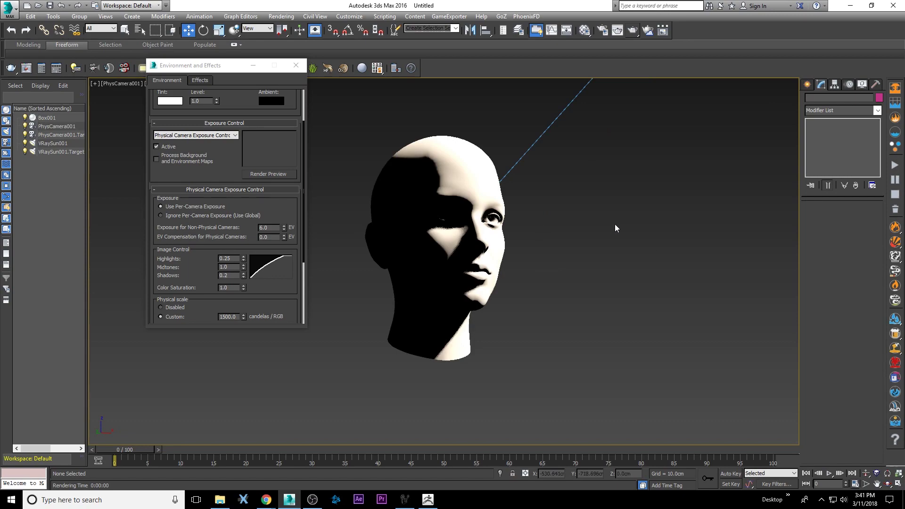
pyautogui.click(632, 30)
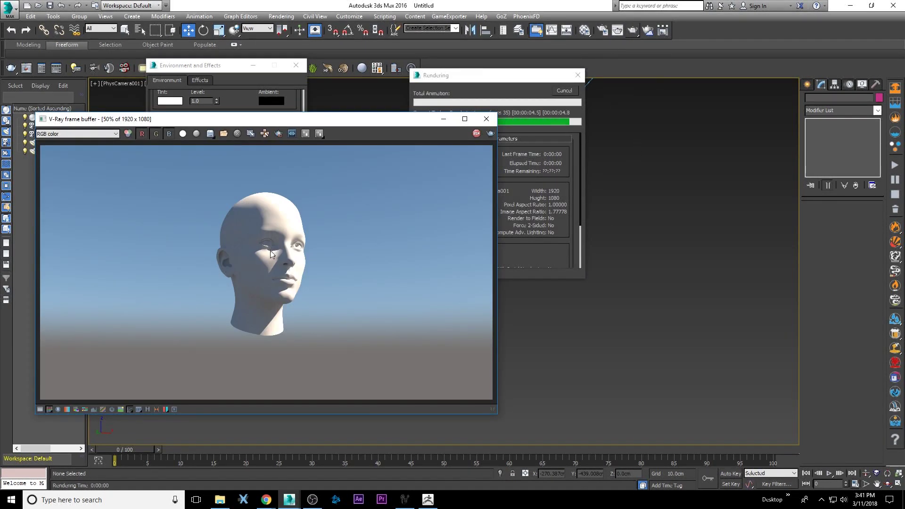
pyautogui.doubleClick(271, 250)
pyautogui.scroll(-2, 276, 254)
pyautogui.click(487, 119)
# Step: Set VRaySun001's intensity multiplier to 0.05 and re-render through PhysCamera001
pyautogui.press('f')
pyautogui.click(561, 157)
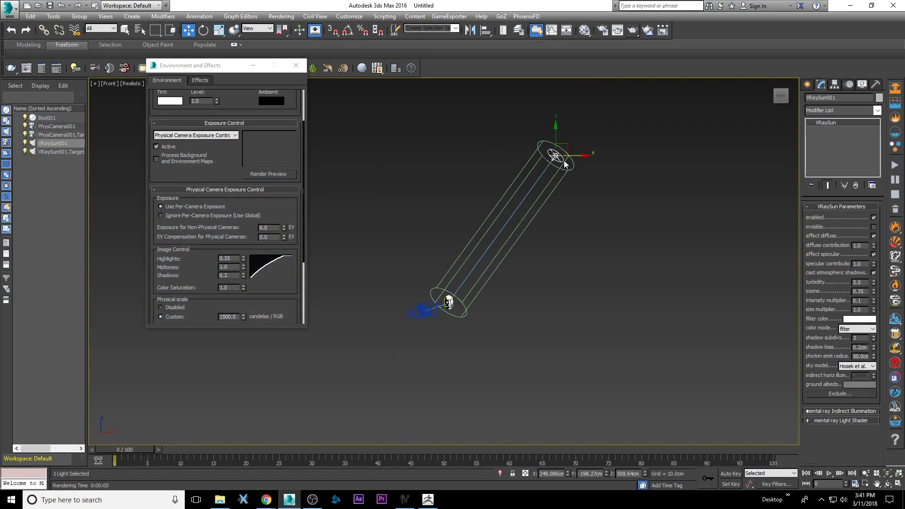
pyautogui.doubleClick(858, 300)
pyautogui.write('.05')
pyautogui.press('Return')
pyautogui.click(624, 323)
pyautogui.press('c')
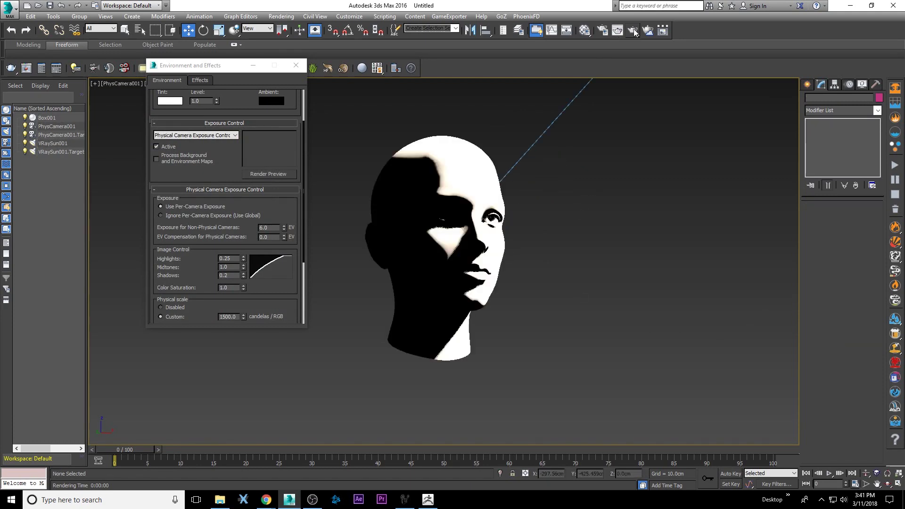
pyautogui.click(637, 30)
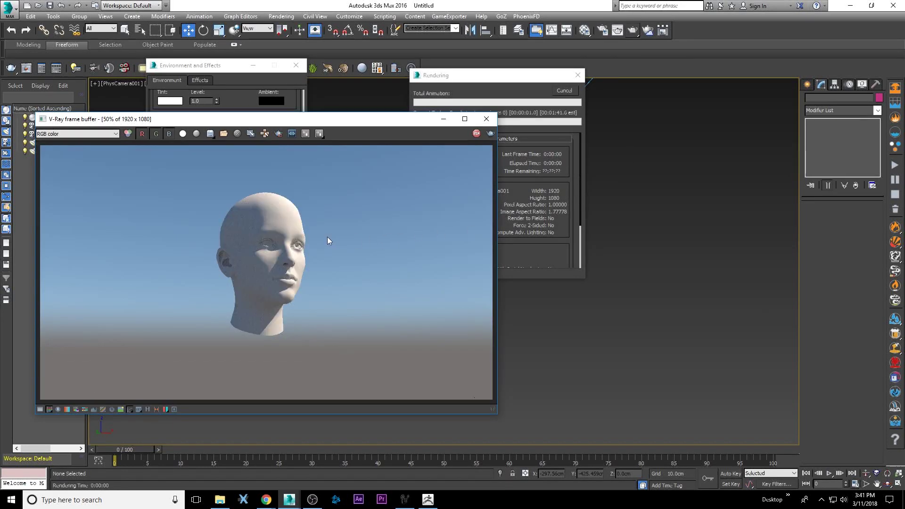
pyautogui.doubleClick(277, 242)
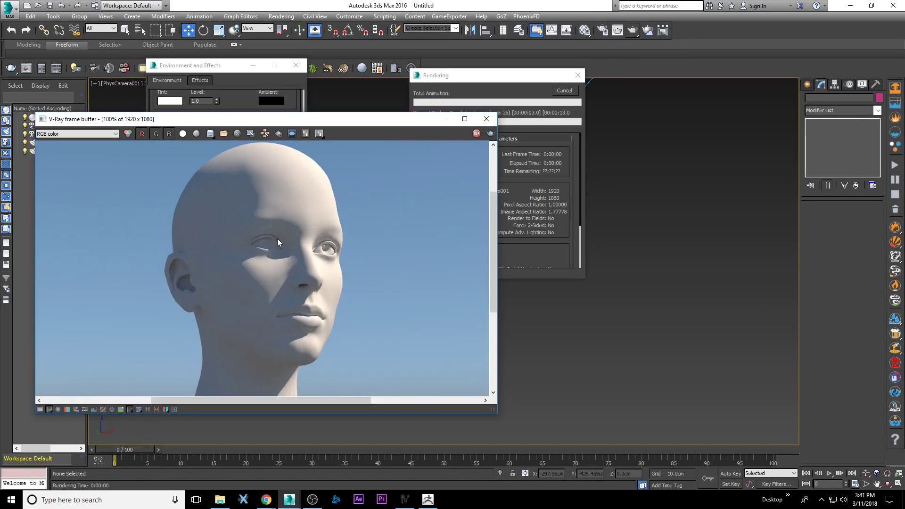
pyautogui.doubleClick(277, 239)
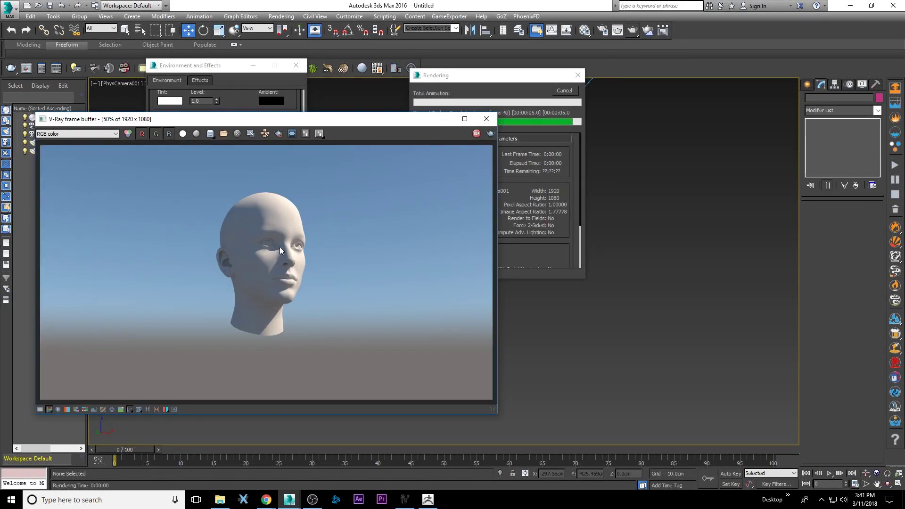
pyautogui.moveTo(387, 119); pyautogui.dragTo(643, 100)
pyautogui.doubleClick(522, 250)
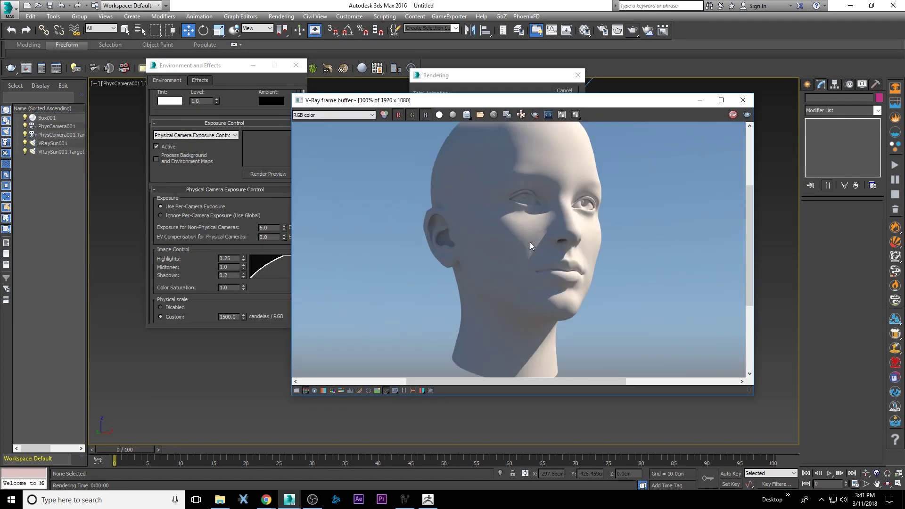
pyautogui.scroll(1, 524, 261)
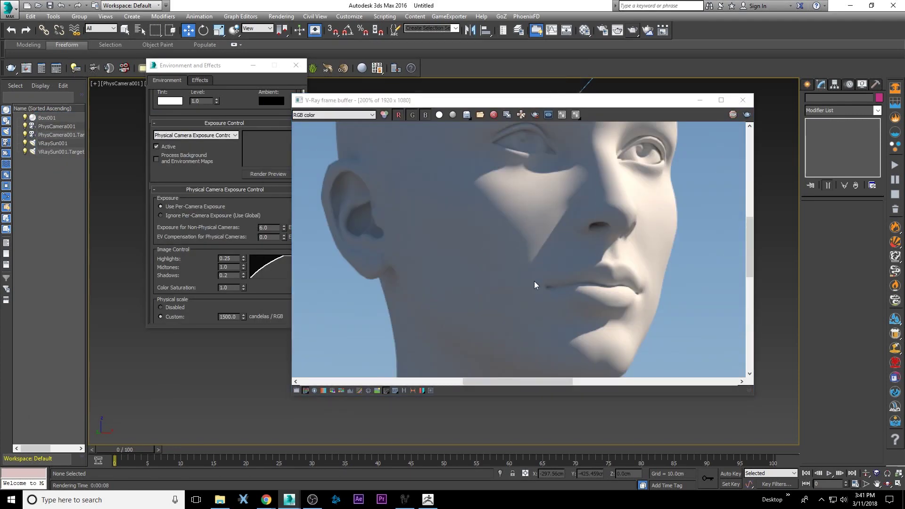
pyautogui.scroll(-1, 497, 241)
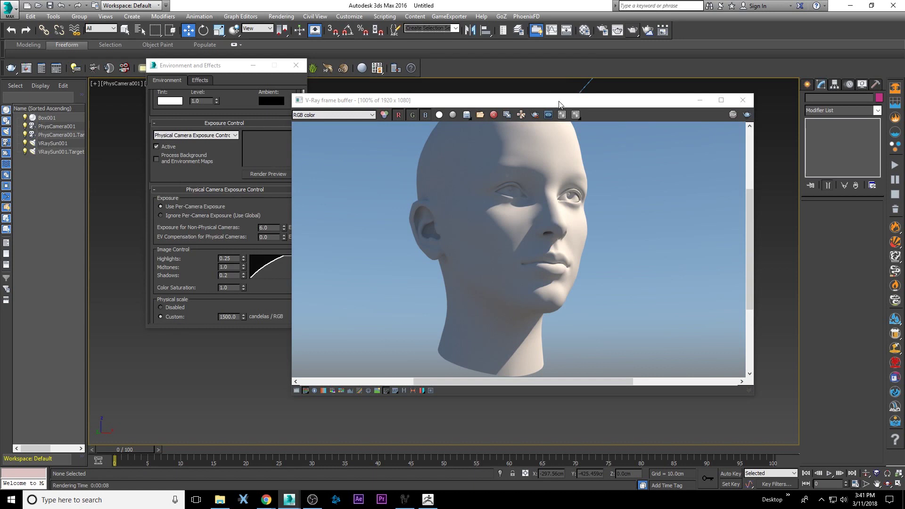
pyautogui.moveTo(559, 104); pyautogui.dragTo(502, 112)
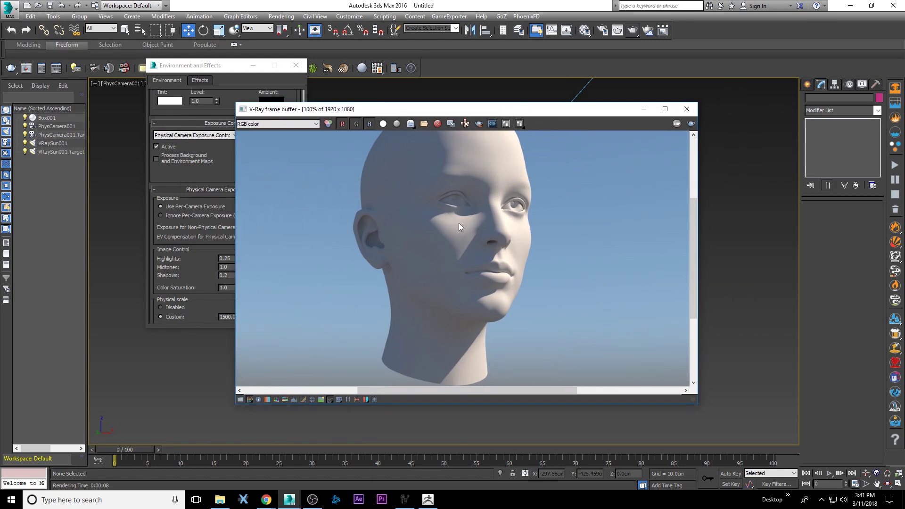
pyautogui.scroll(-1, 462, 261)
pyautogui.scroll(3, 459, 217)
pyautogui.scroll(-2, 460, 250)
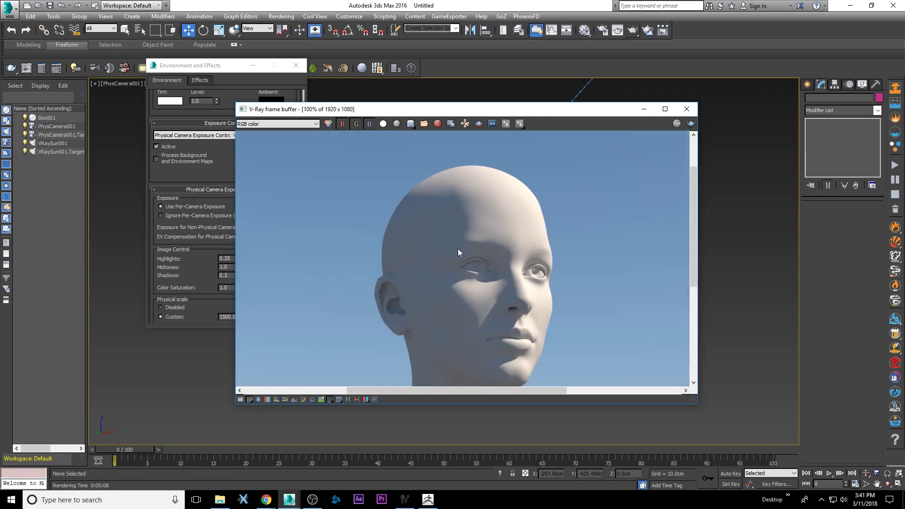
pyautogui.scroll(-1, 485, 262)
pyautogui.scroll(1, 483, 262)
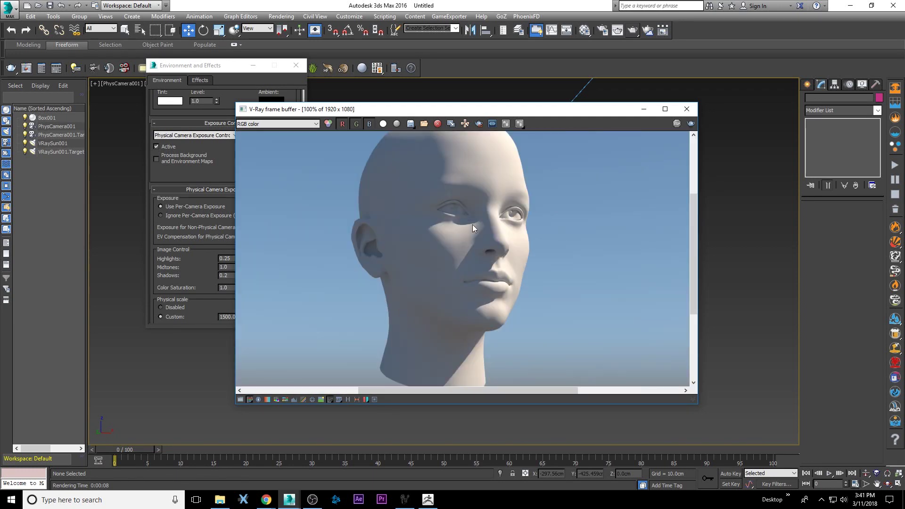
pyautogui.scroll(-1, 471, 231)
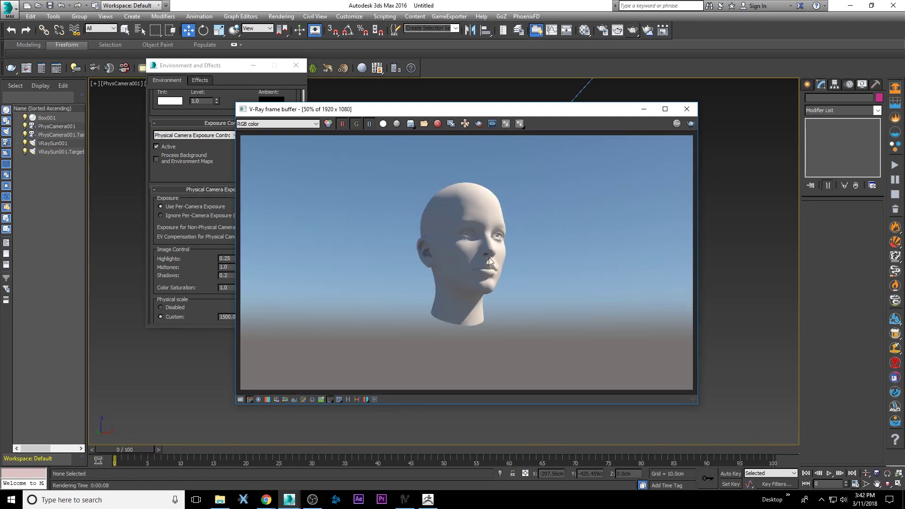
pyautogui.moveTo(561, 114); pyautogui.dragTo(557, 118)
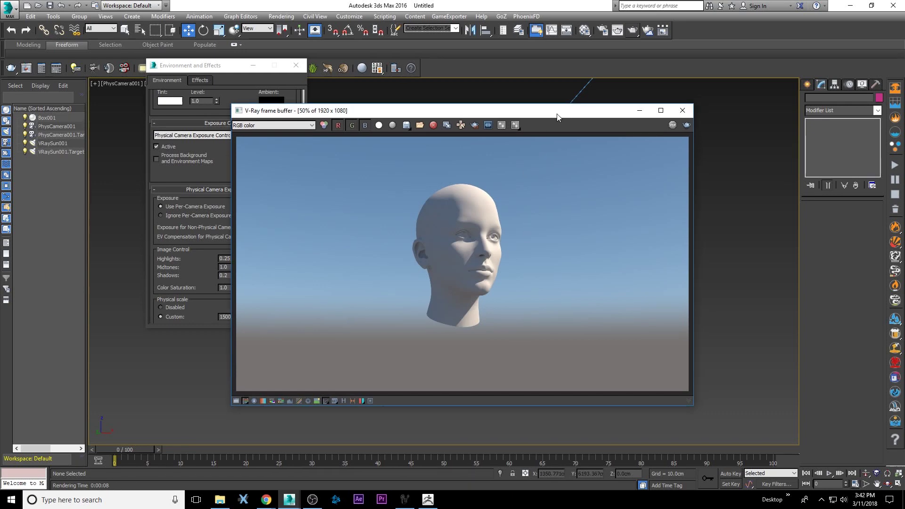
pyautogui.scroll(1, 463, 258)
pyautogui.scroll(-1, 465, 257)
# Step: Lower VRaySun001 toward the horizon in the front view and render a sunset test from PhysCamera001
pyautogui.click(682, 110)
pyautogui.press('f')
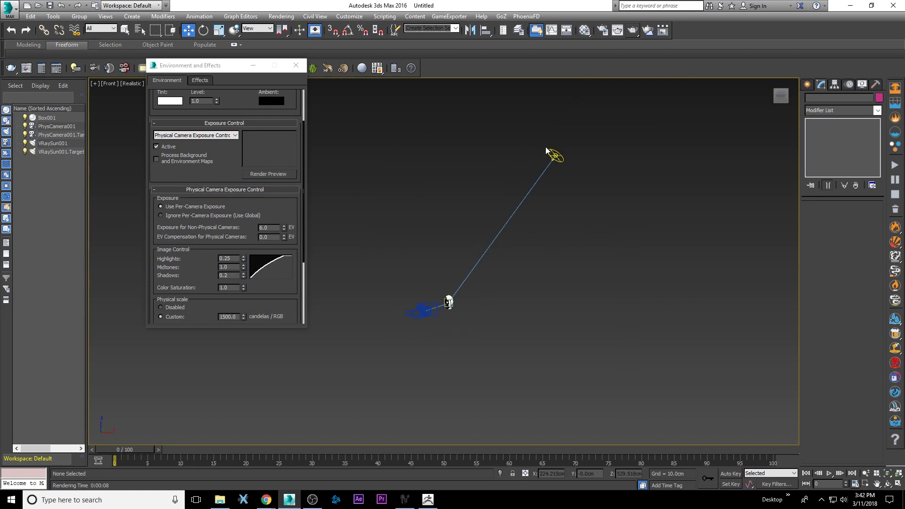
pyautogui.click(549, 152)
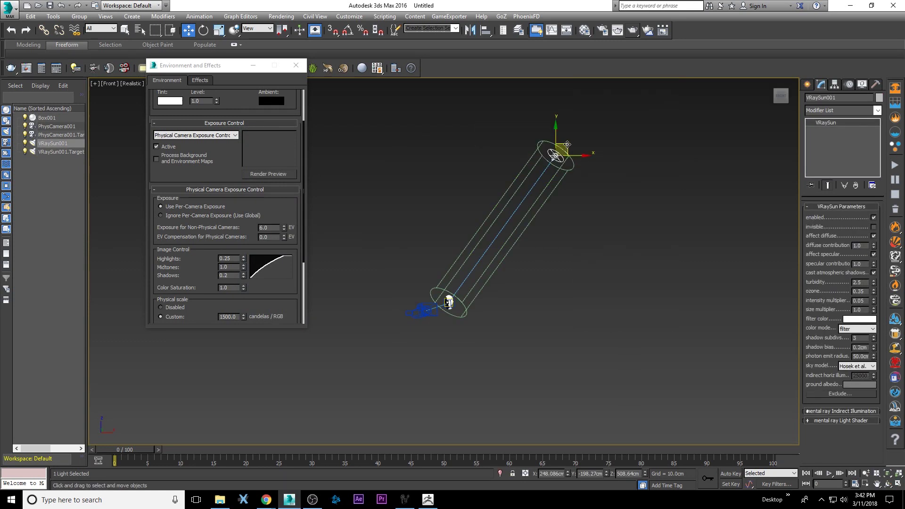
pyautogui.moveTo(567, 144); pyautogui.dragTo(657, 305)
pyautogui.click(612, 241)
pyautogui.press('c')
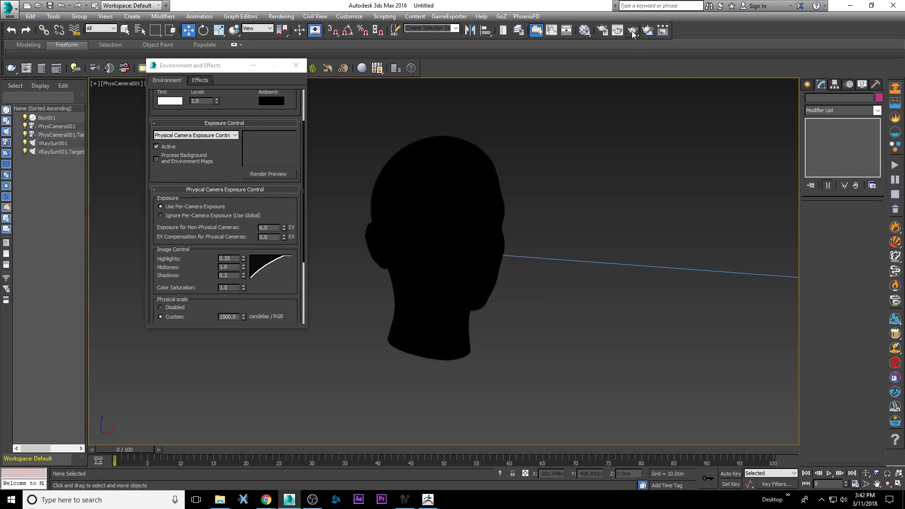
pyautogui.click(632, 31)
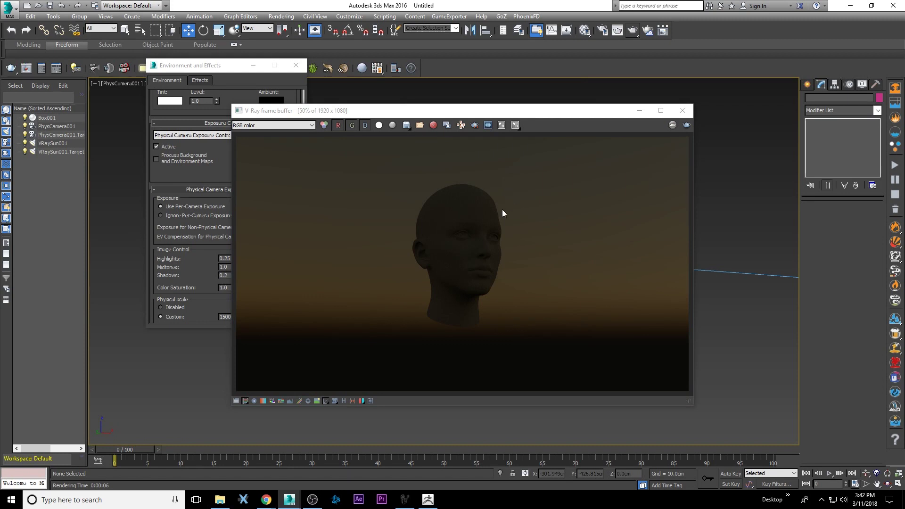
# Step: Close the dim dusk render and render the scene again
pyautogui.click(621, 148)
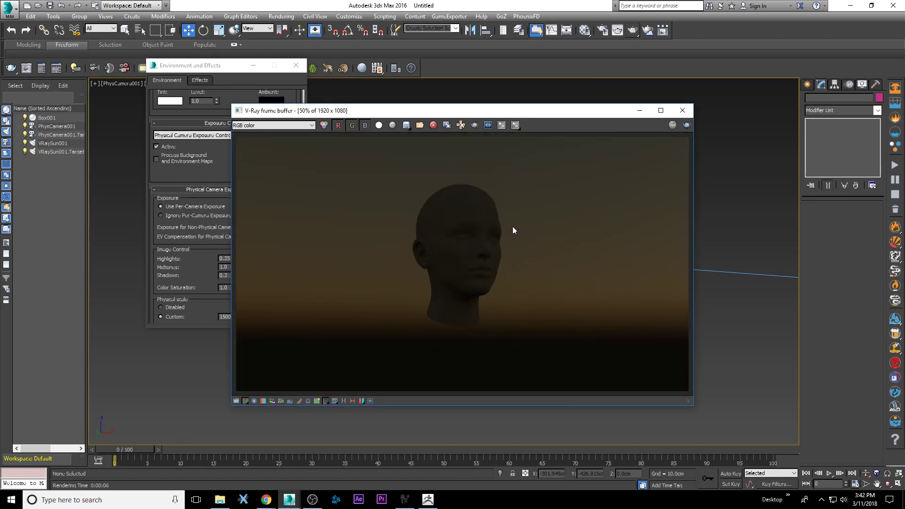
pyautogui.click(682, 111)
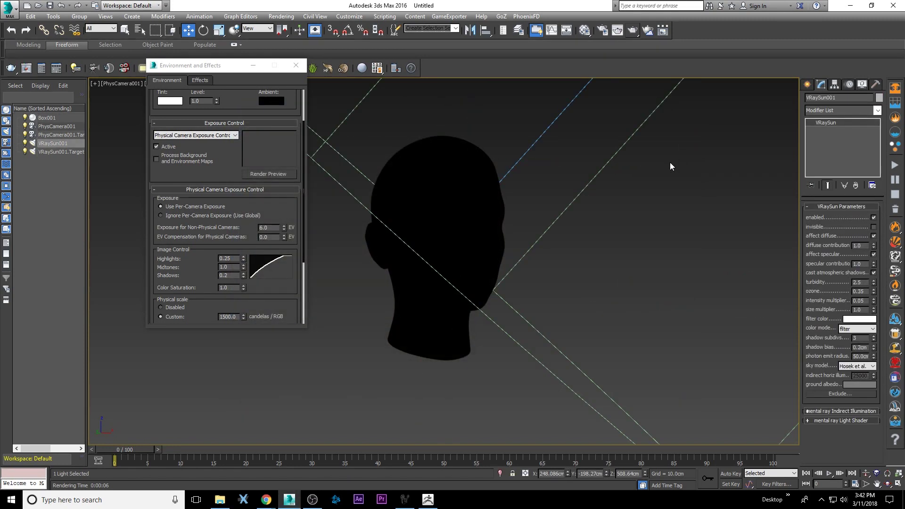
pyautogui.click(633, 30)
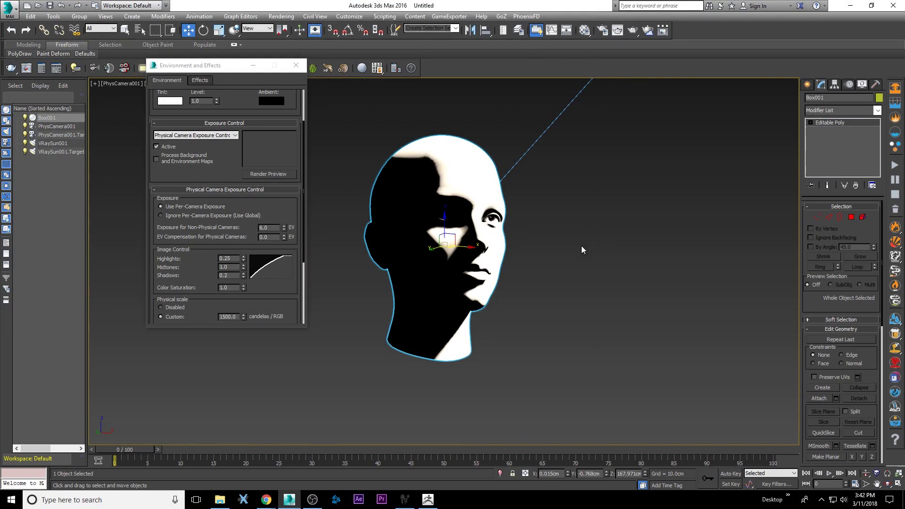
# Step: Set VRaySun001's turbidity to 4 in the front view
pyautogui.click(587, 243)
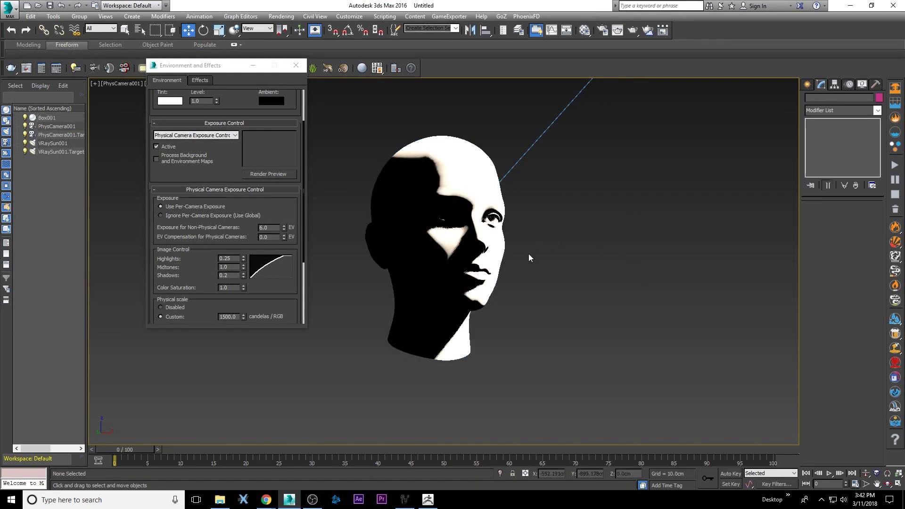
pyautogui.press('f')
pyautogui.click(552, 158)
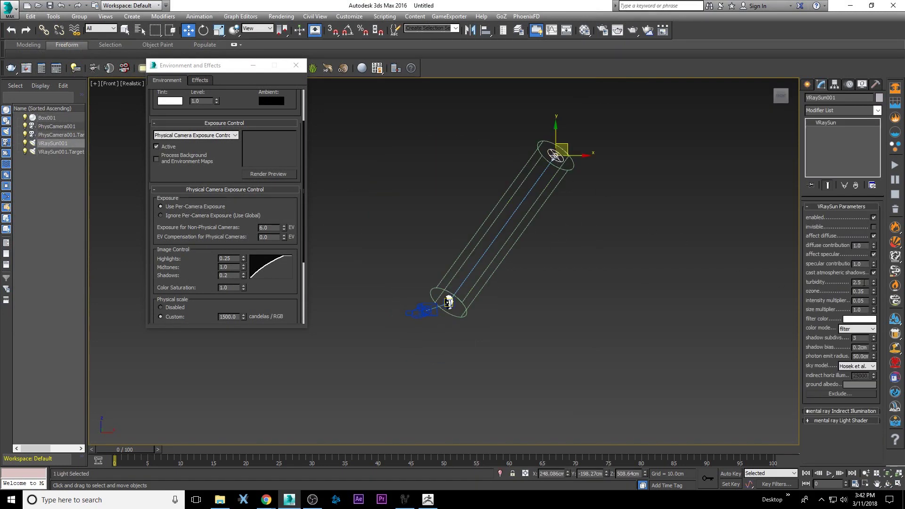
pyautogui.doubleClick(857, 282)
pyautogui.write('4')
pyautogui.press('Return')
# Step: Render the head from PhysCamera001 with the new turbidity
pyautogui.click(716, 279)
pyautogui.press('c')
pyautogui.click(632, 29)
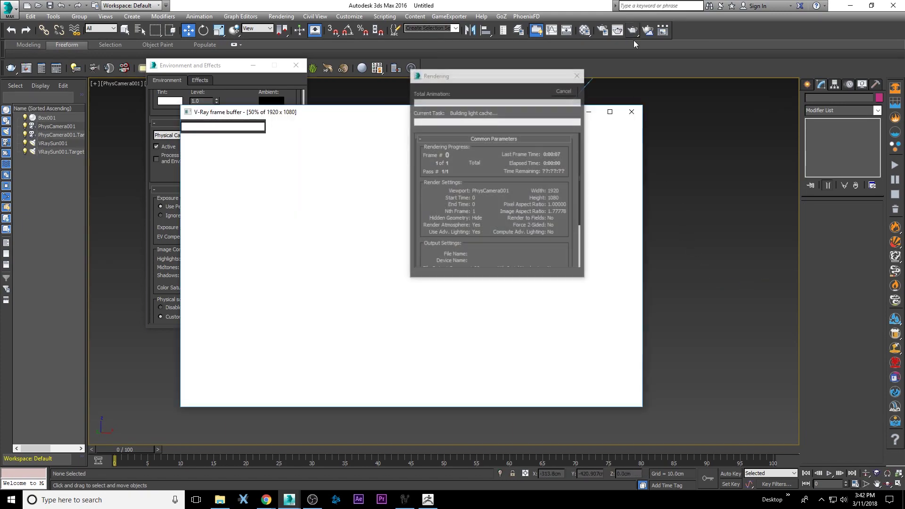
pyautogui.scroll(1, 422, 236)
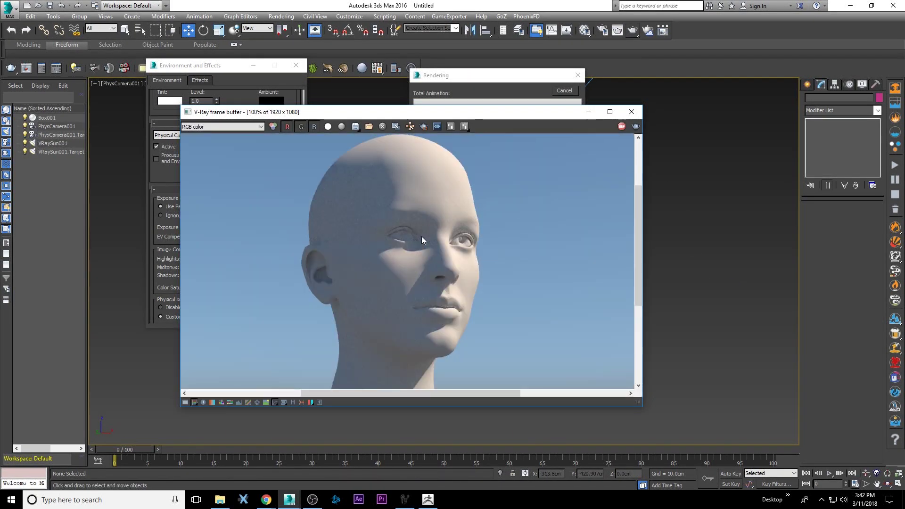
pyautogui.scroll(-1, 471, 242)
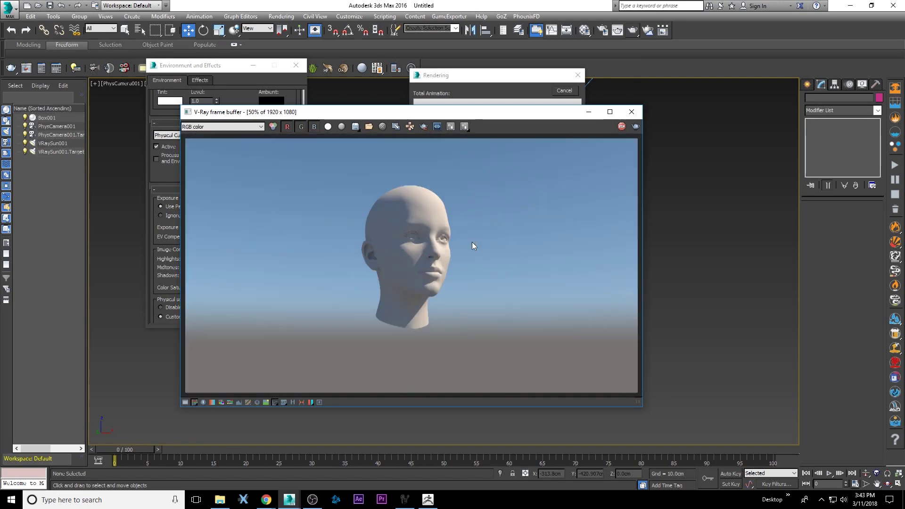
pyautogui.scroll(1, 391, 251)
pyautogui.scroll(-1, 420, 249)
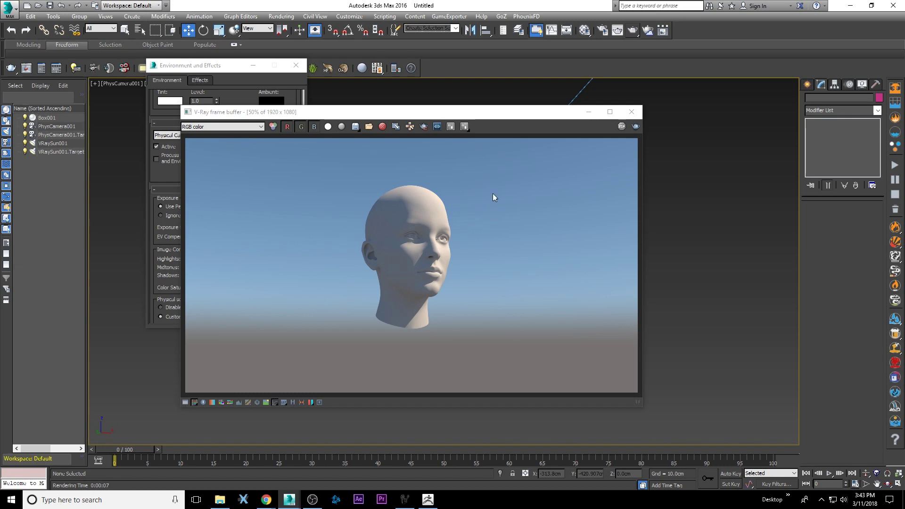
pyautogui.moveTo(524, 115); pyautogui.dragTo(641, 126)
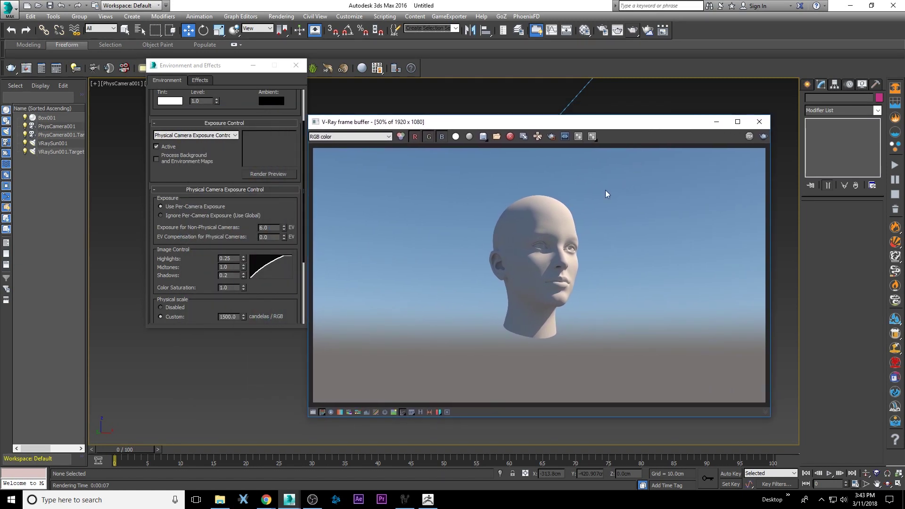